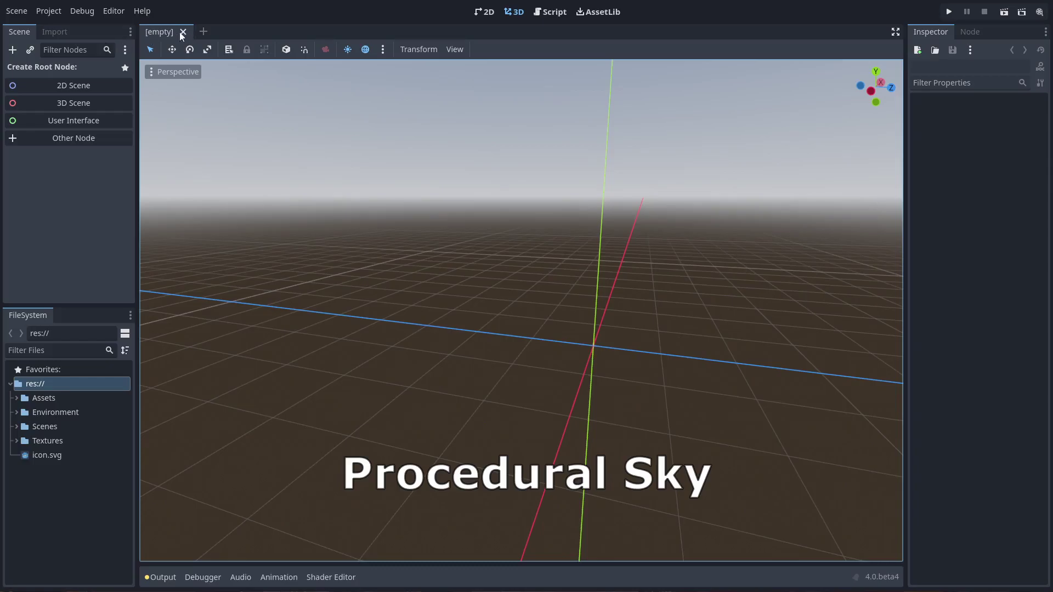
Create a 3D Scene root and add a WorldEnvironment child found by searching 'world'.
{"action": "left_click", "coordinate": [87, 104]}
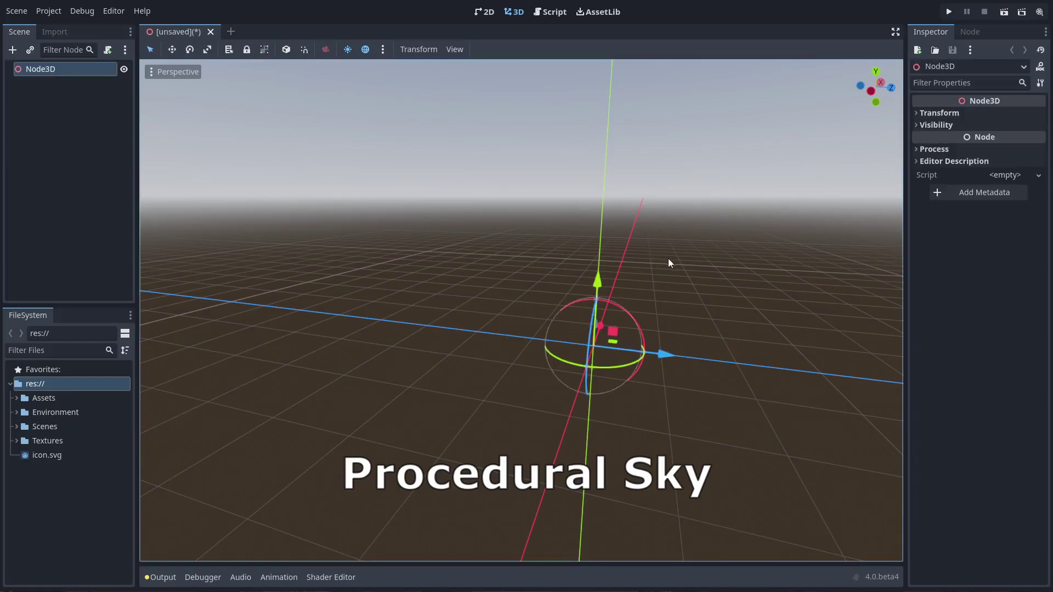
{"action": "scroll", "coordinate": [644, 252], "scroll_direction": "down", "scroll_amount": 1}
{"action": "middle_click_drag", "start_coordinate": [643, 252], "coordinate": [371, 193]}
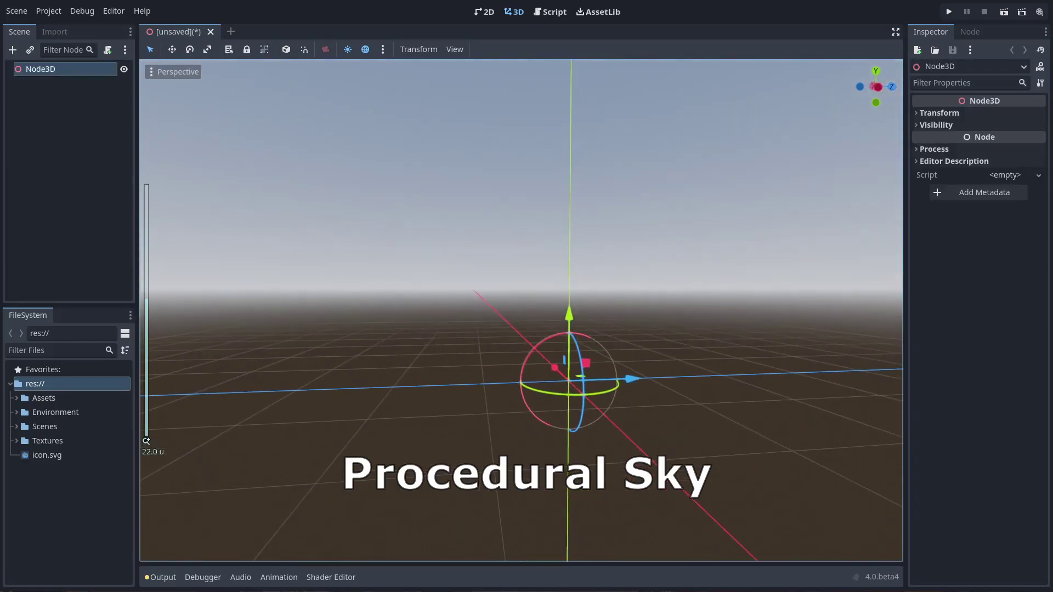
{"action": "left_click", "coordinate": [12, 50]}
{"action": "type", "text": "w"}
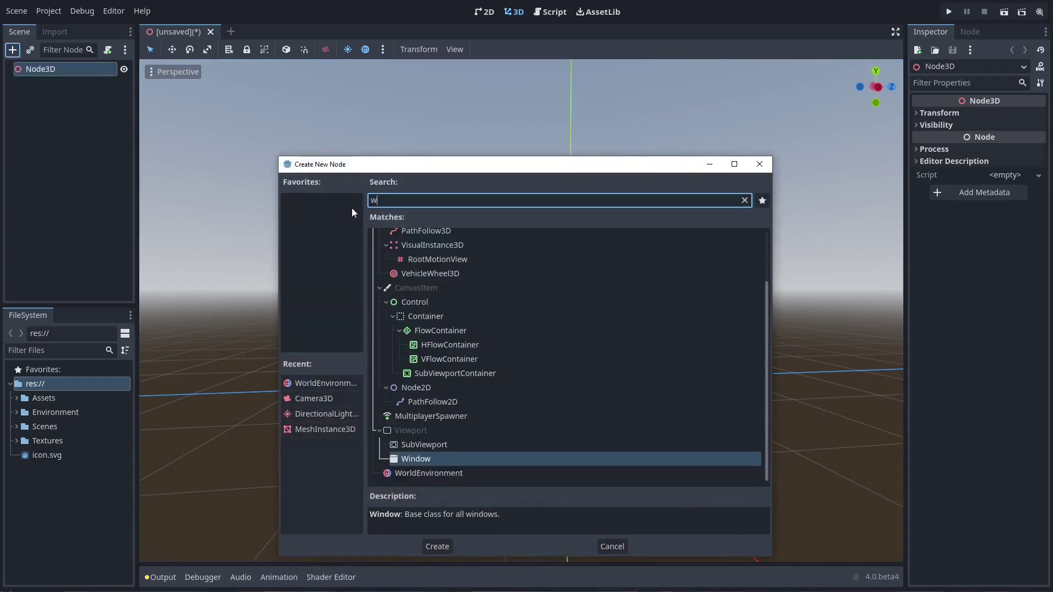
{"action": "type", "text": "orld"}
{"action": "key", "text": "Return"}
Assign a new Environment resource to the WorldEnvironment.
{"action": "scroll", "coordinate": [655, 292], "scroll_direction": "up", "scroll_amount": 2}
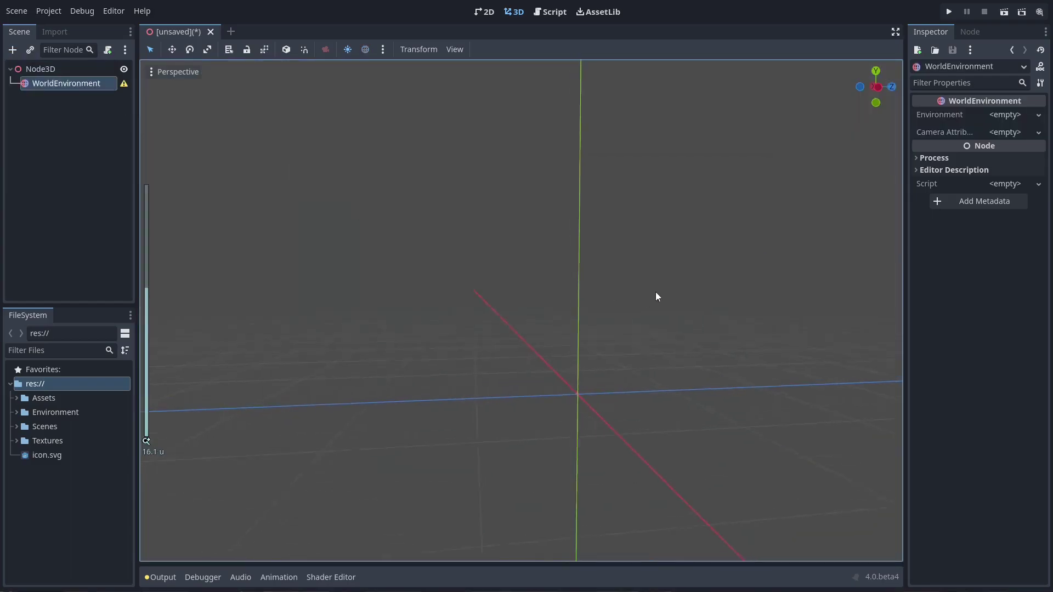
{"action": "scroll", "coordinate": [656, 292], "scroll_direction": "up", "scroll_amount": 2}
{"action": "middle_click_drag", "start_coordinate": [657, 292], "coordinate": [708, 269]}
{"action": "middle_click_drag", "start_coordinate": [492, 282], "coordinate": [468, 191], "text": "shift"}
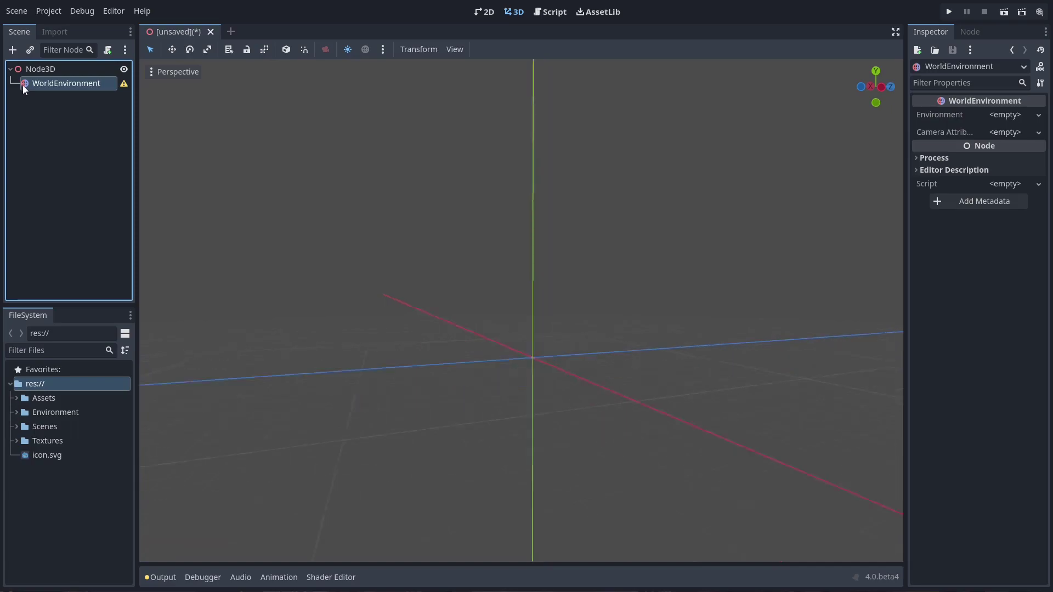
{"action": "left_click", "coordinate": [1023, 116]}
{"action": "left_click", "coordinate": [1019, 131]}
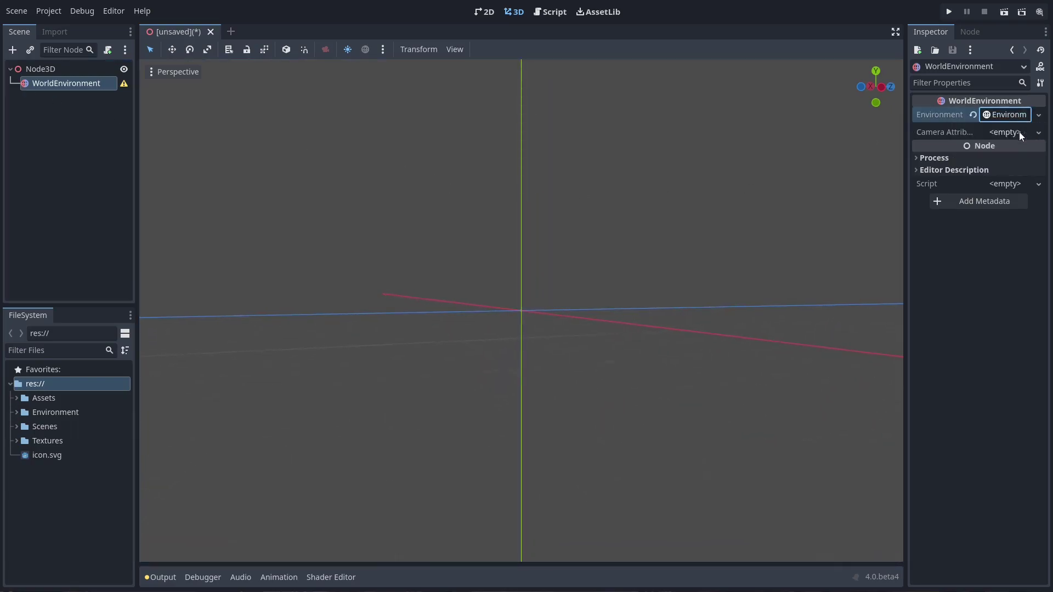
Set the environment's Background Mode to Sky and give it a new Sky resource.
{"action": "left_click", "coordinate": [984, 130]}
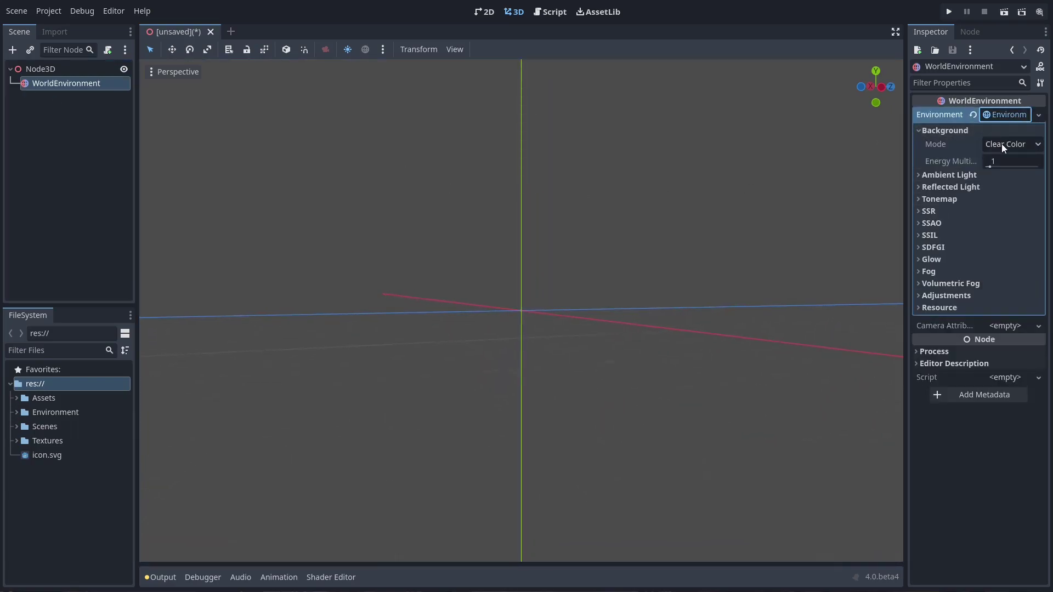
{"action": "left_click", "coordinate": [1001, 144]}
{"action": "left_click", "coordinate": [1008, 181]}
{"action": "left_click", "coordinate": [1002, 175]}
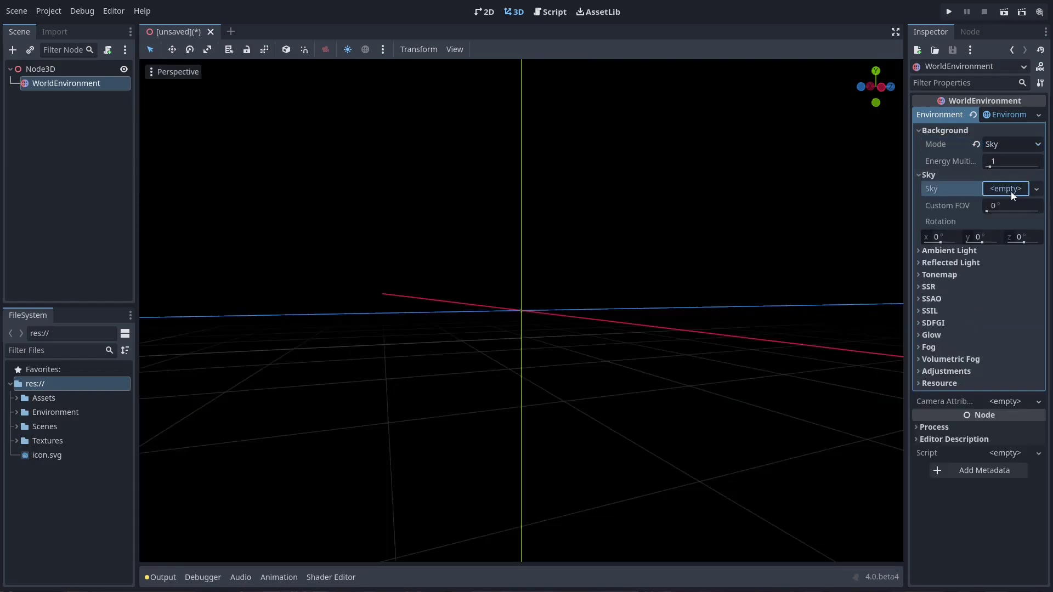
{"action": "left_click", "coordinate": [1008, 189]}
{"action": "left_click", "coordinate": [1018, 209]}
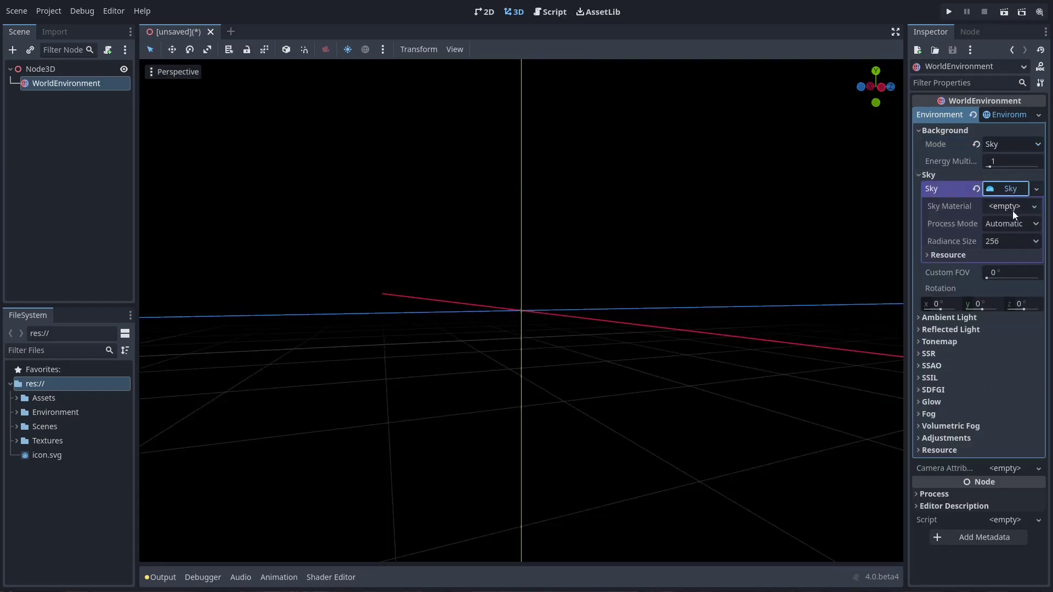
{"action": "left_click", "coordinate": [1014, 205]}
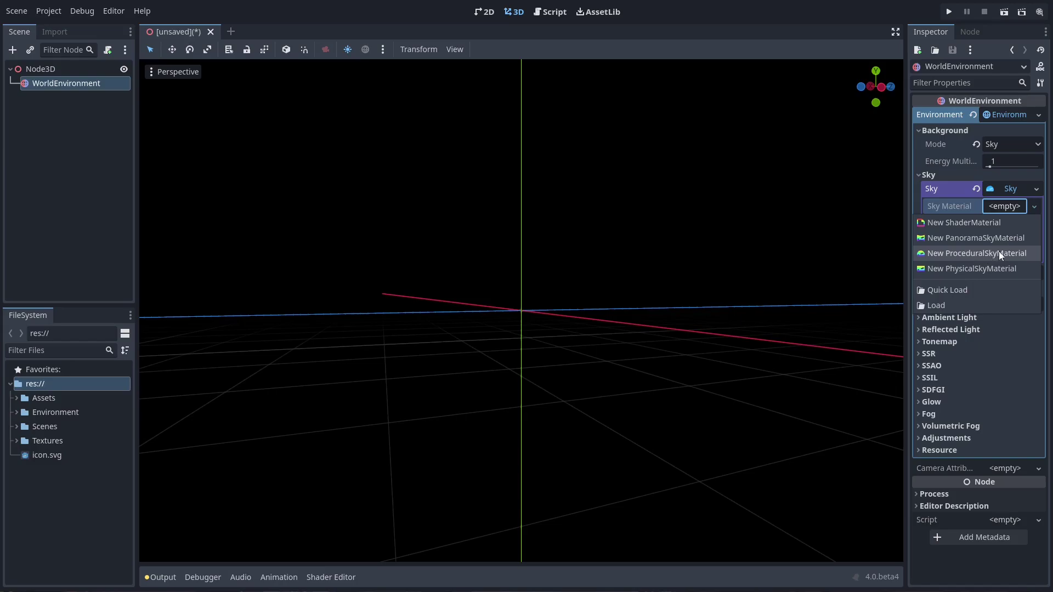
Give the sky a new ProceduralSkyMaterial and expand its Sky, Ground and Sun sections.
{"action": "left_click", "coordinate": [1027, 252]}
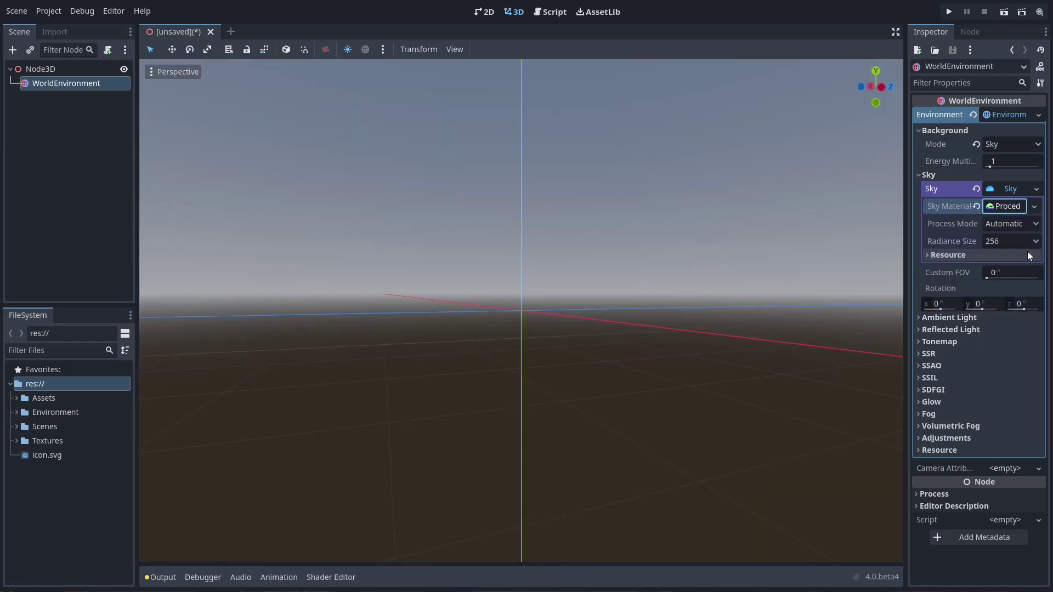
{"action": "left_click", "coordinate": [1006, 206]}
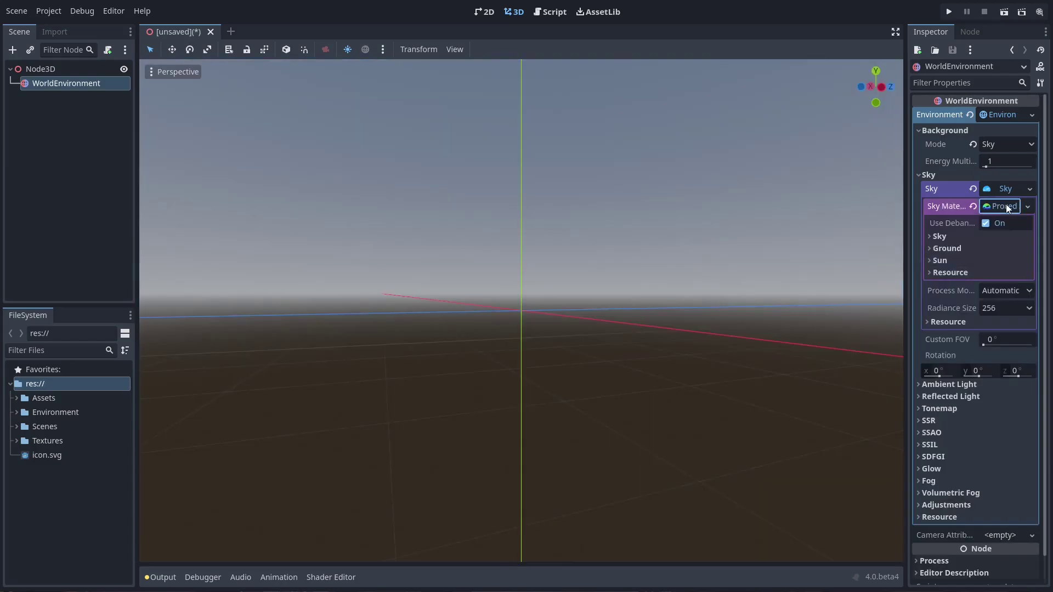
{"action": "left_click", "coordinate": [972, 236]}
{"action": "left_click", "coordinate": [957, 355]}
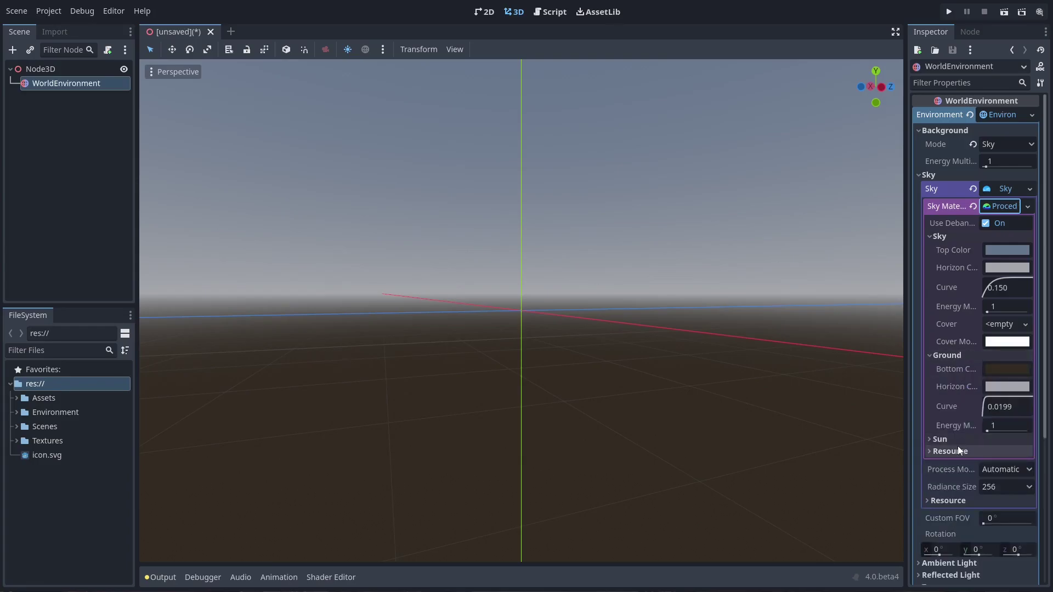
{"action": "left_click", "coordinate": [948, 441]}
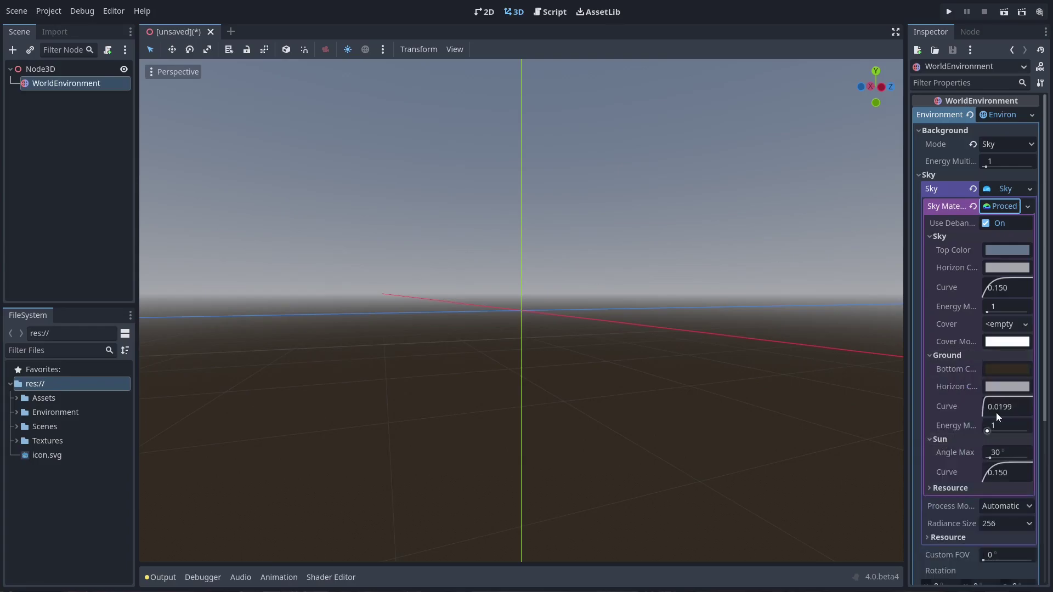
Set the sky Cover to a new NoiseTexture2D with a new Gradient and FastNoiseLite noise.
{"action": "left_click", "coordinate": [1009, 324]}
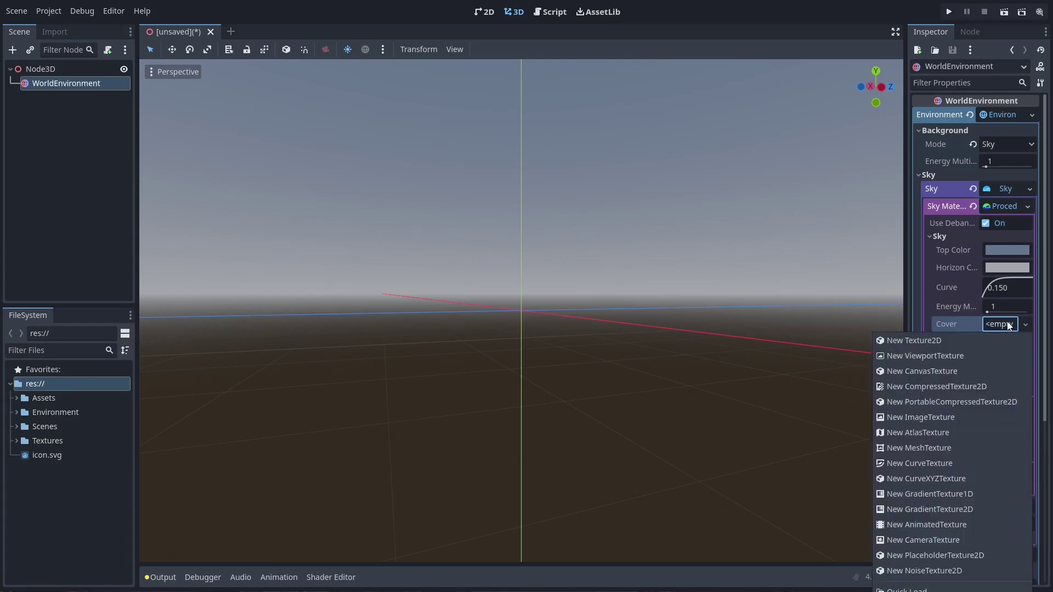
{"action": "left_click", "coordinate": [931, 571]}
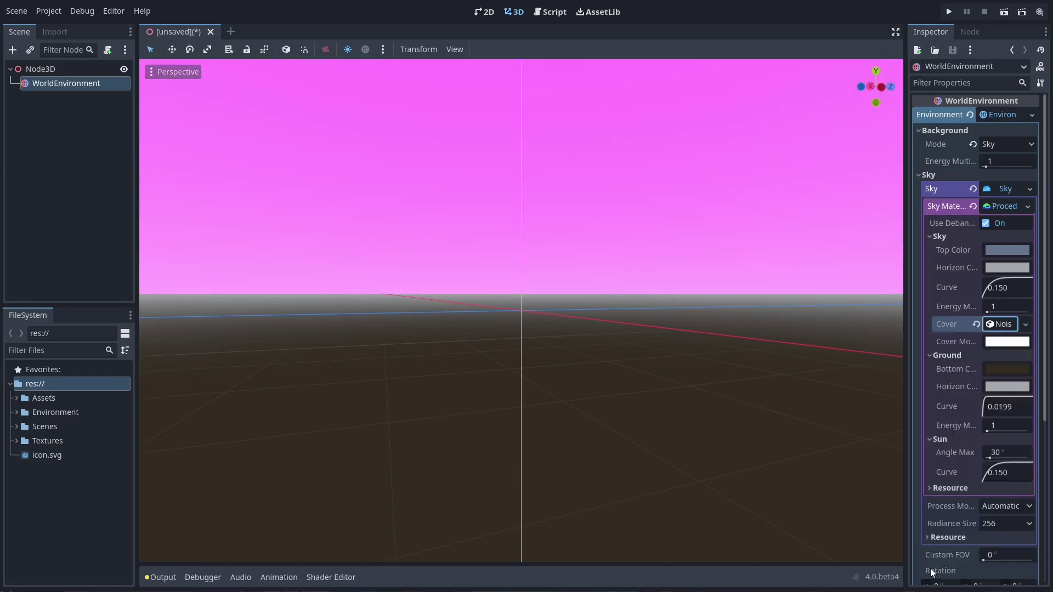
{"action": "left_click", "coordinate": [1003, 325]}
{"action": "left_click", "coordinate": [999, 458]}
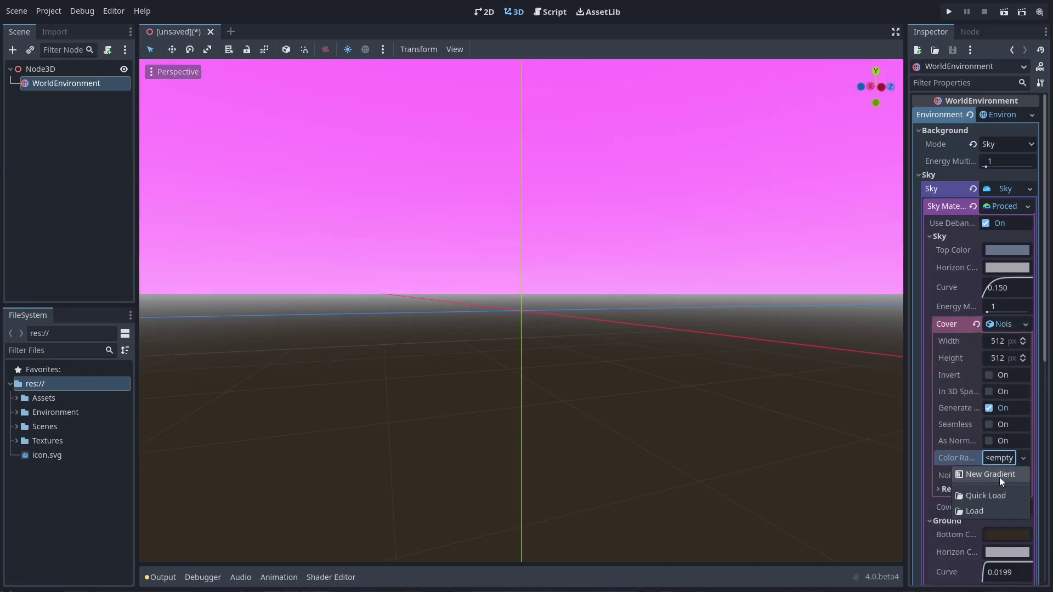
{"action": "left_click", "coordinate": [999, 475]}
{"action": "left_click", "coordinate": [999, 475]}
{"action": "left_click", "coordinate": [982, 491]}
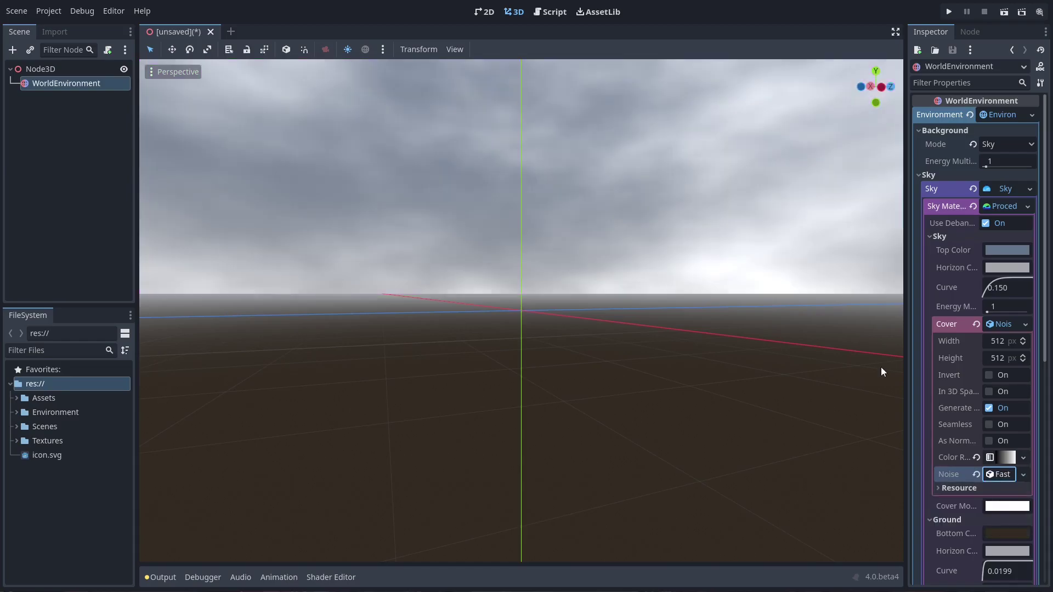
{"action": "mouse_move", "coordinate": [881, 367]}
{"action": "middle_mouse_down"}
{"action": "mouse_move", "coordinate": [707, 246]}
{"action": "mouse_move", "coordinate": [756, 279]}
{"action": "mouse_move", "coordinate": [690, 269]}
{"action": "middle_mouse_up"}
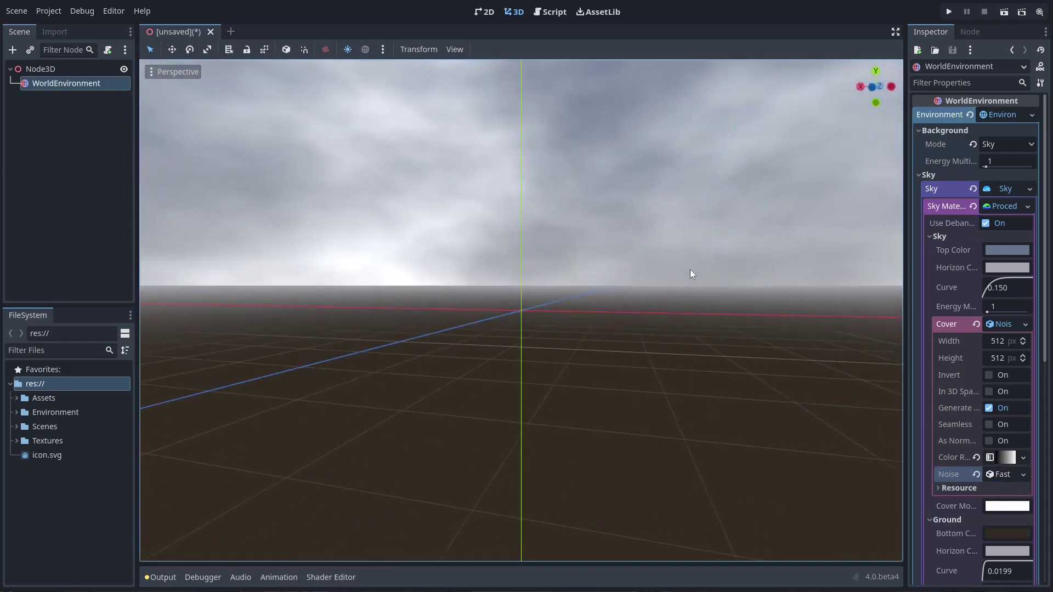
Lower the Sky Curve to 0.0081 and make the cloud NoiseTexture2D seamless.
{"action": "left_click_drag", "start_coordinate": [987, 281], "coordinate": [948, 280]}
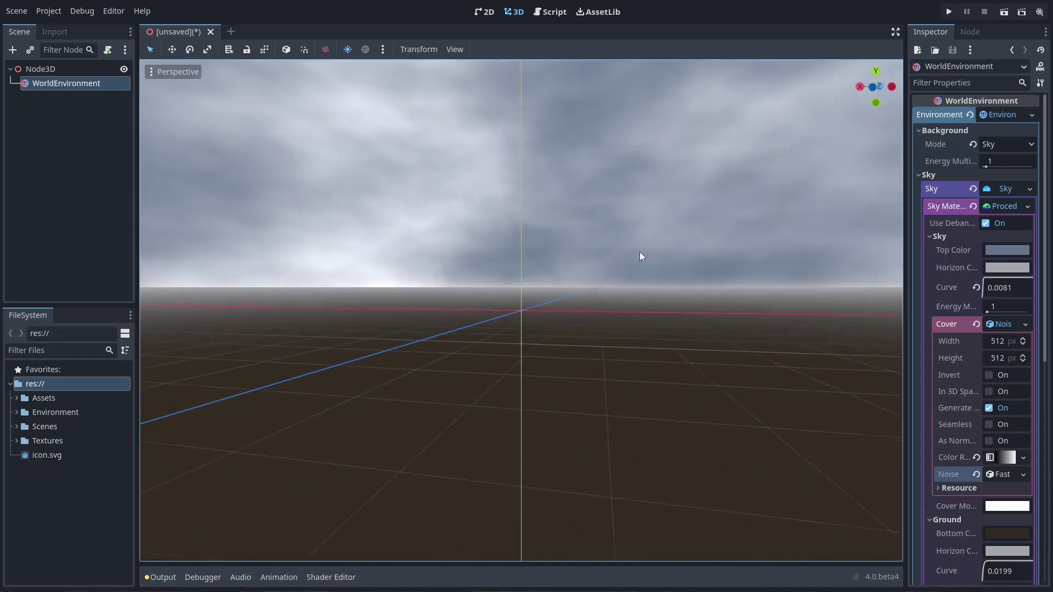
{"action": "scroll", "coordinate": [639, 251], "scroll_direction": "up", "scroll_amount": 3}
{"action": "mouse_move", "coordinate": [479, 250]}
{"action": "middle_mouse_down", "text": "shift"}
{"action": "mouse_move", "coordinate": [597, 347]}
{"action": "mouse_move", "coordinate": [528, 311]}
{"action": "mouse_move", "coordinate": [248, 298]}
{"action": "mouse_move", "coordinate": [468, 222]}
{"action": "middle_mouse_up", "text": "shift"}
{"action": "scroll", "coordinate": [596, 347], "scroll_direction": "up", "scroll_amount": 2}
{"action": "scroll", "coordinate": [529, 316], "scroll_direction": "up", "scroll_amount": 1}
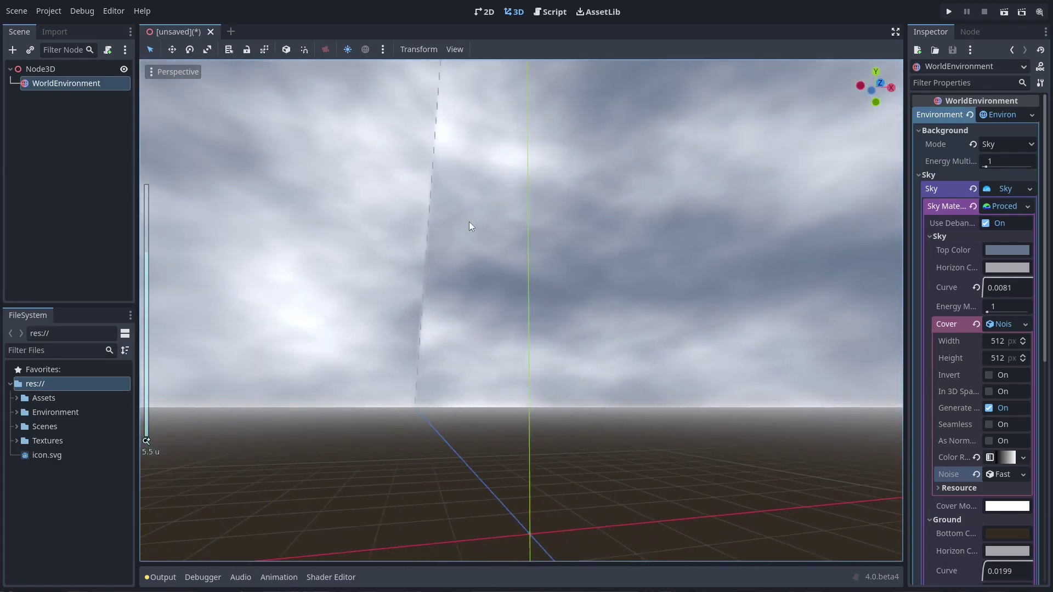
{"action": "left_click", "coordinate": [988, 425]}
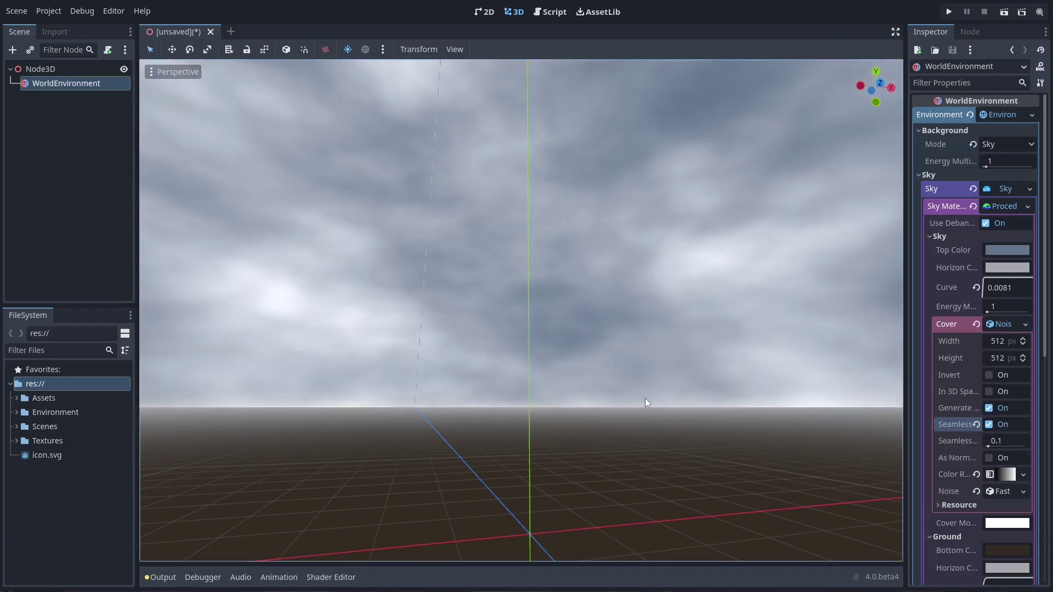
{"action": "mouse_move", "coordinate": [648, 405]}
{"action": "middle_mouse_down"}
{"action": "mouse_move", "coordinate": [294, 336]}
{"action": "mouse_move", "coordinate": [785, 345]}
{"action": "mouse_move", "coordinate": [839, 331]}
{"action": "mouse_move", "coordinate": [641, 328]}
{"action": "mouse_move", "coordinate": [685, 351]}
{"action": "middle_mouse_up"}
Move the cover gradient's black stop right to thin the clouds.
{"action": "left_click", "coordinate": [1004, 474]}
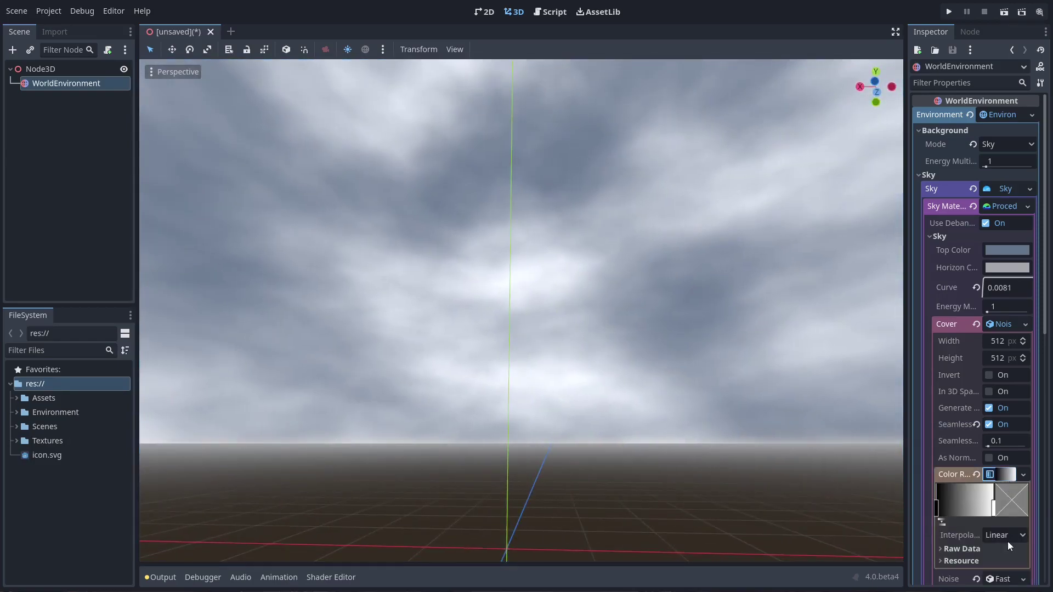
{"action": "scroll", "coordinate": [984, 503], "scroll_direction": "down", "scroll_amount": 3}
{"action": "left_click", "coordinate": [999, 457]}
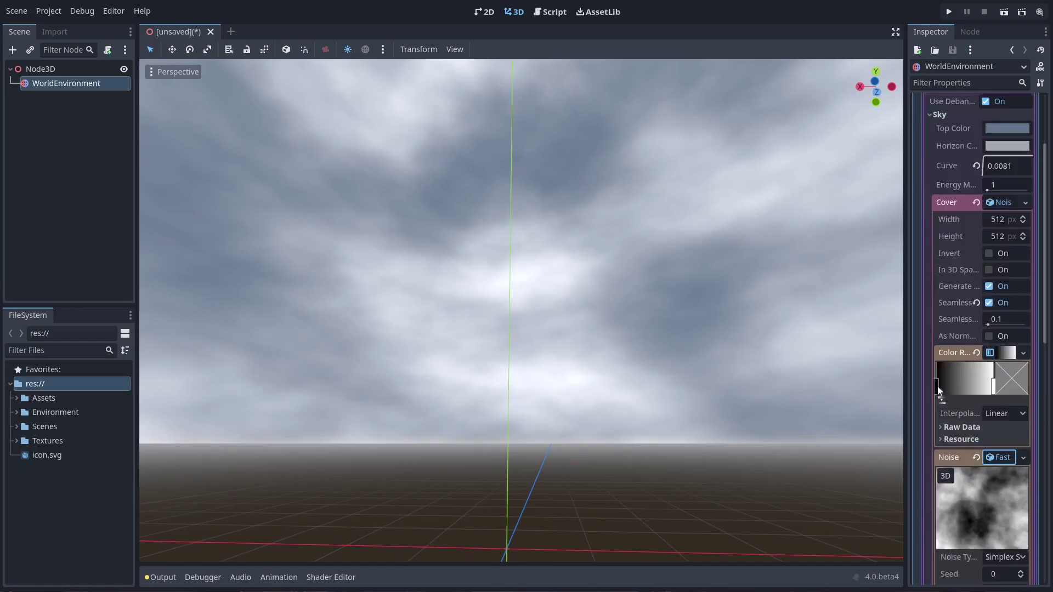
{"action": "mouse_move", "coordinate": [937, 386]}
{"action": "left_mouse_down"}
{"action": "mouse_move", "coordinate": [993, 388]}
{"action": "mouse_move", "coordinate": [969, 384]}
{"action": "left_mouse_up"}
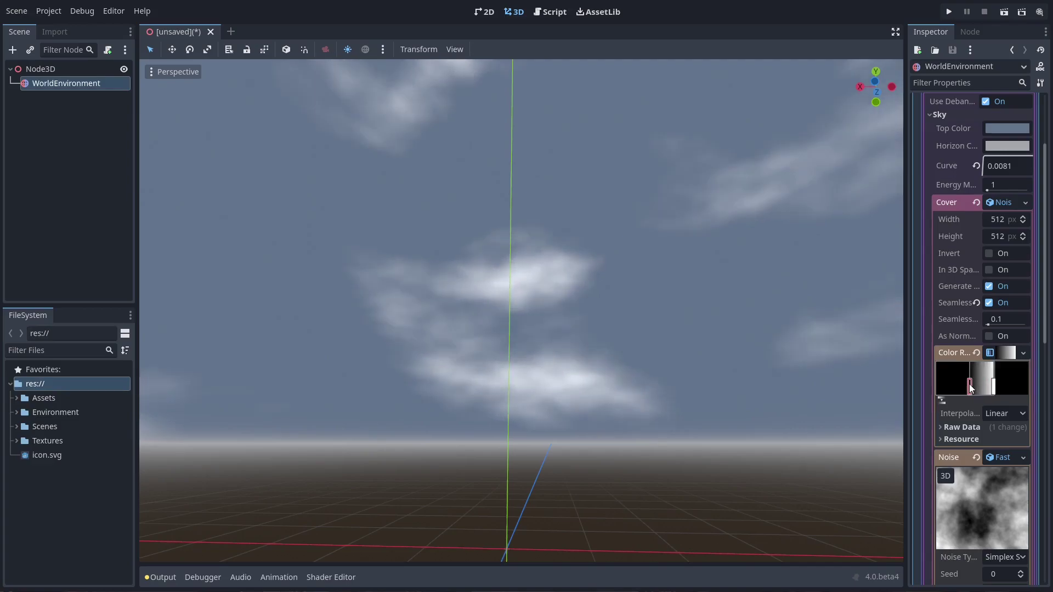
Set the sky Top Color to blue 557eb9 and drag the dark gradient stop left for heavier clouds.
{"action": "left_click", "coordinate": [1002, 130]}
{"action": "left_click_drag", "start_coordinate": [933, 193], "coordinate": [932, 186]}
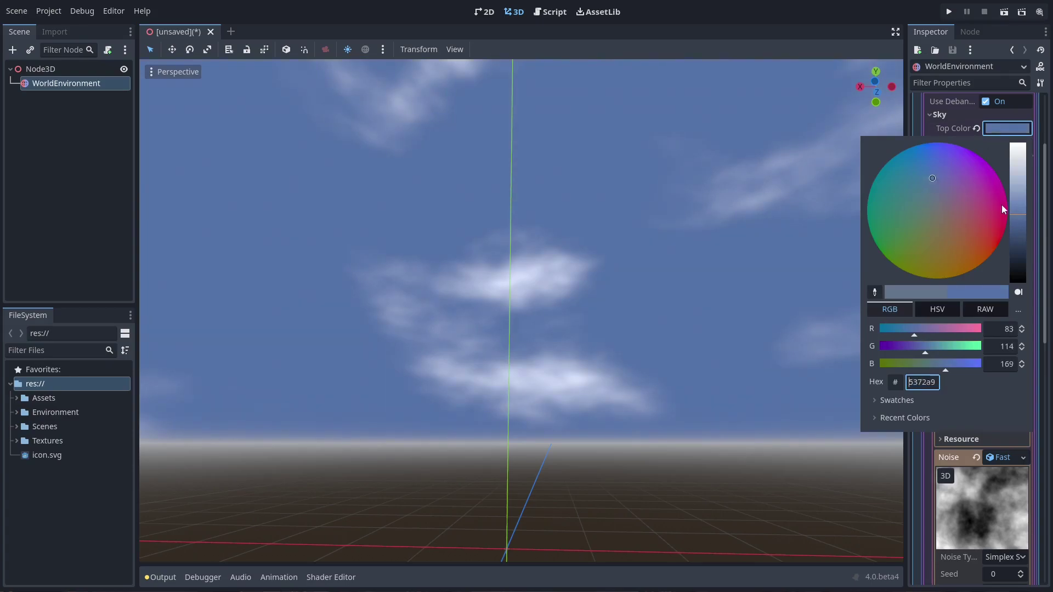
{"action": "left_click_drag", "start_coordinate": [1017, 208], "coordinate": [1017, 209]}
{"action": "left_click_drag", "start_coordinate": [933, 176], "coordinate": [929, 175]}
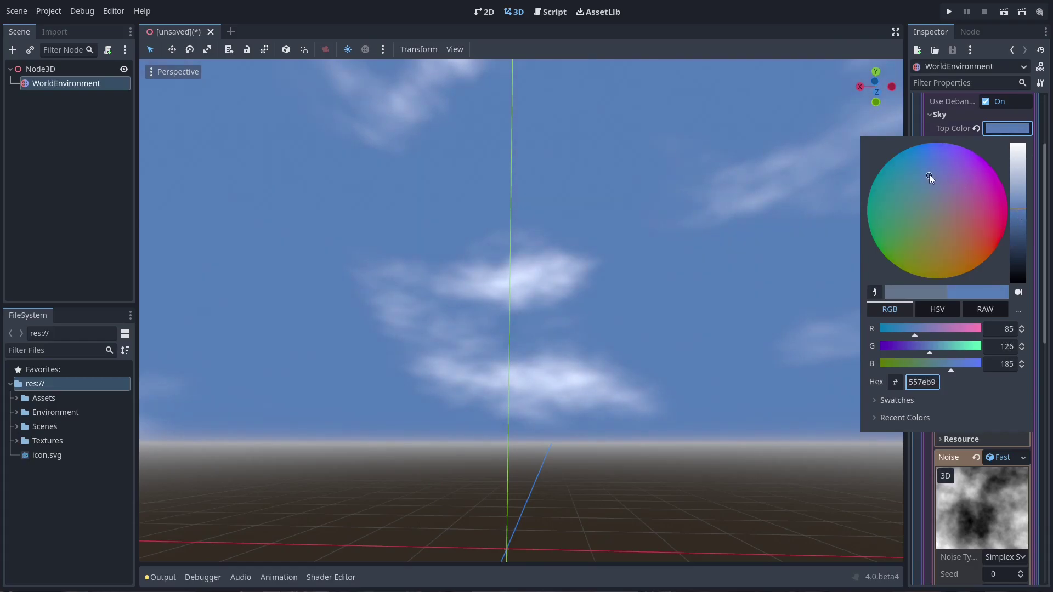
{"action": "left_click", "coordinate": [594, 231]}
{"action": "mouse_move", "coordinate": [586, 247]}
{"action": "middle_mouse_down"}
{"action": "mouse_move", "coordinate": [701, 237]}
{"action": "mouse_move", "coordinate": [668, 254]}
{"action": "mouse_move", "coordinate": [213, 219]}
{"action": "mouse_move", "coordinate": [336, 180]}
{"action": "mouse_move", "coordinate": [552, 169]}
{"action": "mouse_move", "coordinate": [799, 263]}
{"action": "mouse_move", "coordinate": [864, 273]}
{"action": "middle_mouse_up"}
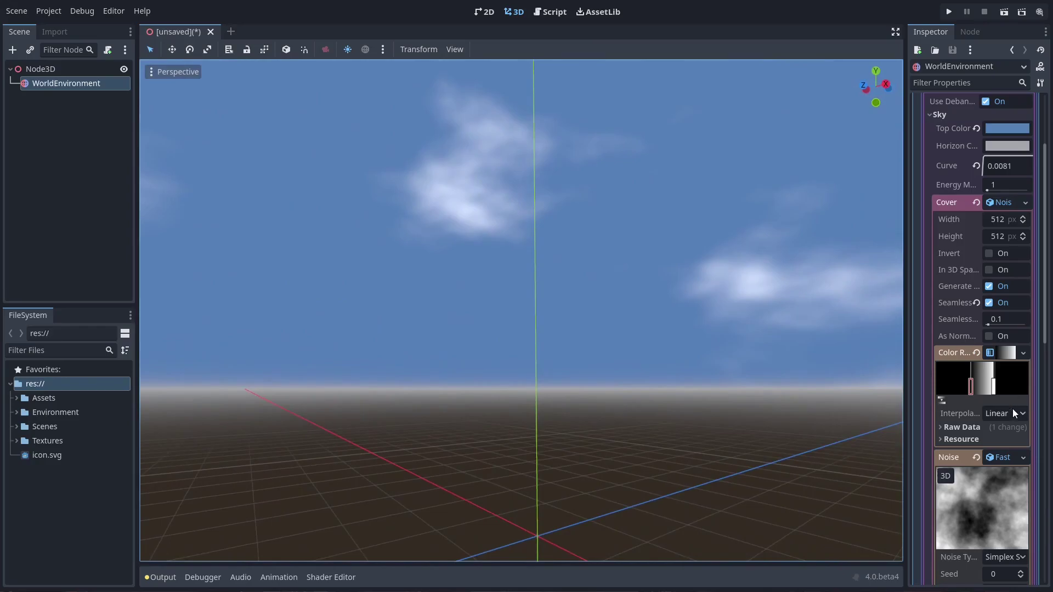
{"action": "left_click_drag", "start_coordinate": [971, 384], "coordinate": [913, 378]}
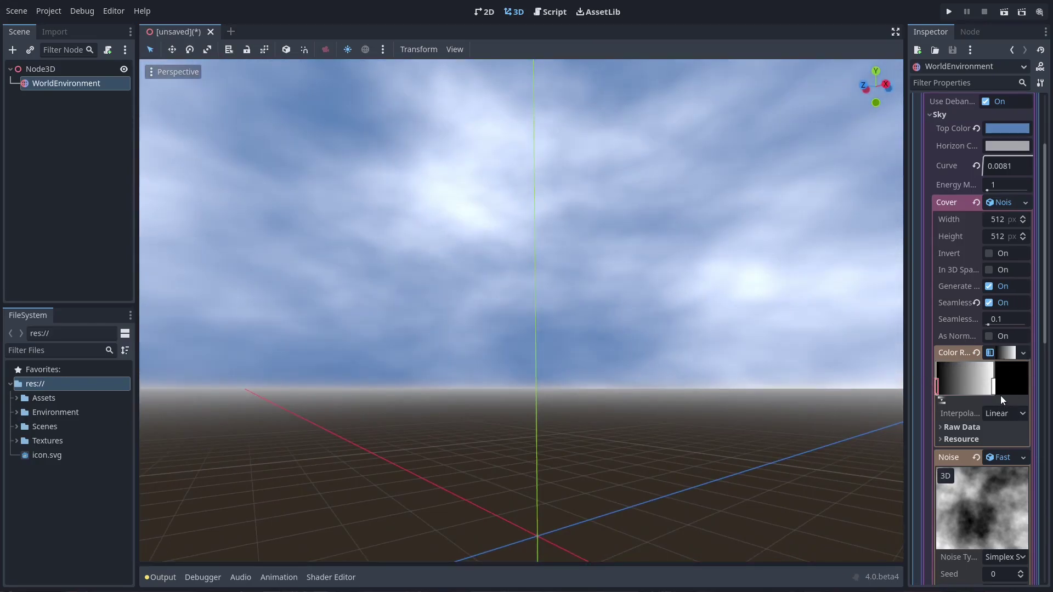
Try the Simplex and Cellular noise types for the clouds.
{"action": "scroll", "coordinate": [1000, 396], "scroll_direction": "down", "scroll_amount": 3}
{"action": "scroll", "coordinate": [1001, 400], "scroll_direction": "down", "scroll_amount": 2}
{"action": "left_click", "coordinate": [1009, 433]}
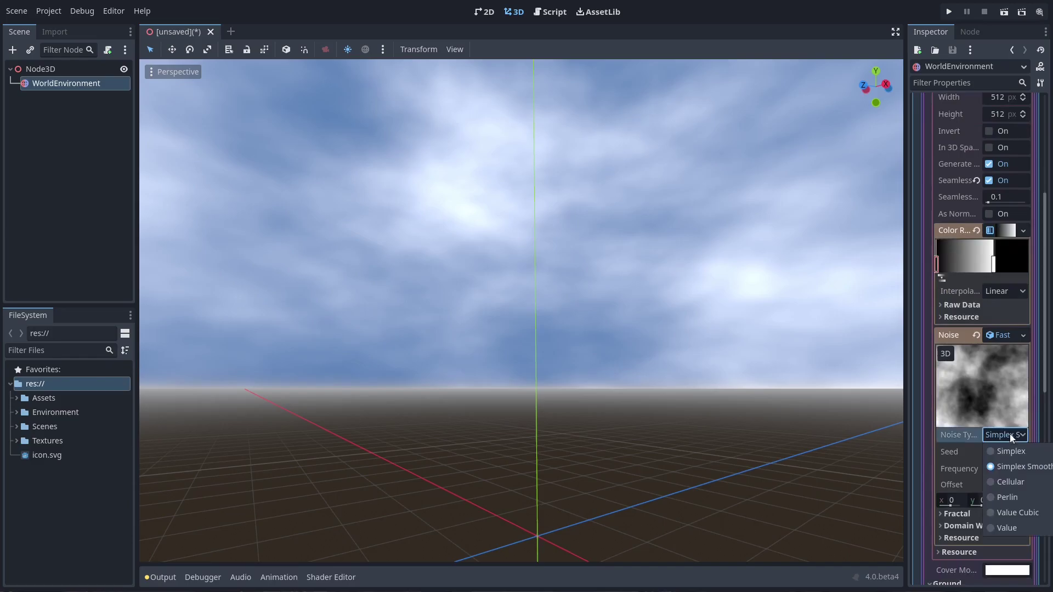
{"action": "left_click", "coordinate": [1015, 471]}
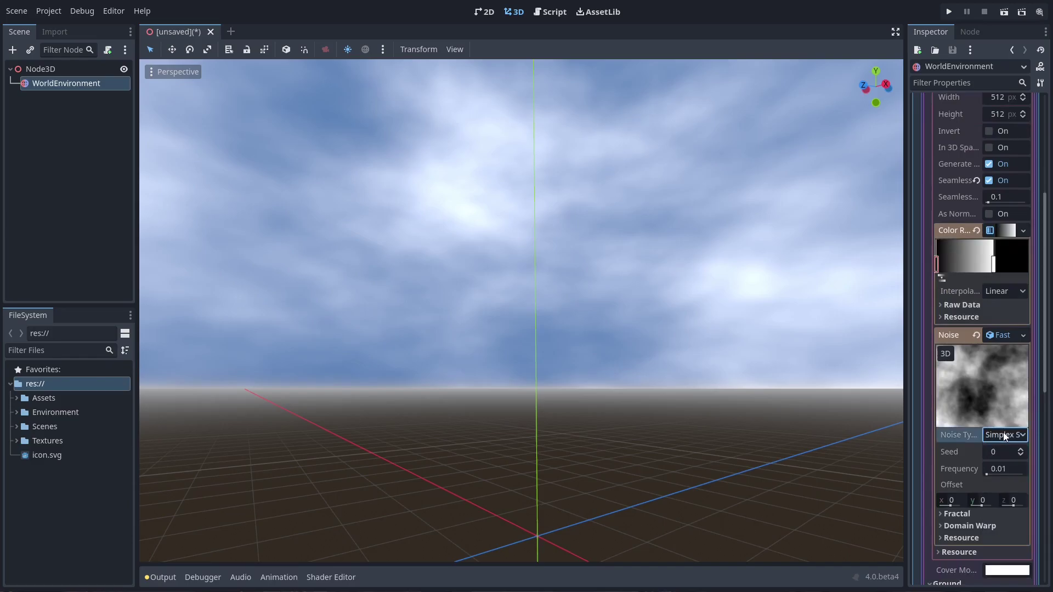
{"action": "left_click", "coordinate": [1004, 434]}
{"action": "left_click", "coordinate": [1004, 452]}
{"action": "left_click", "coordinate": [996, 435]}
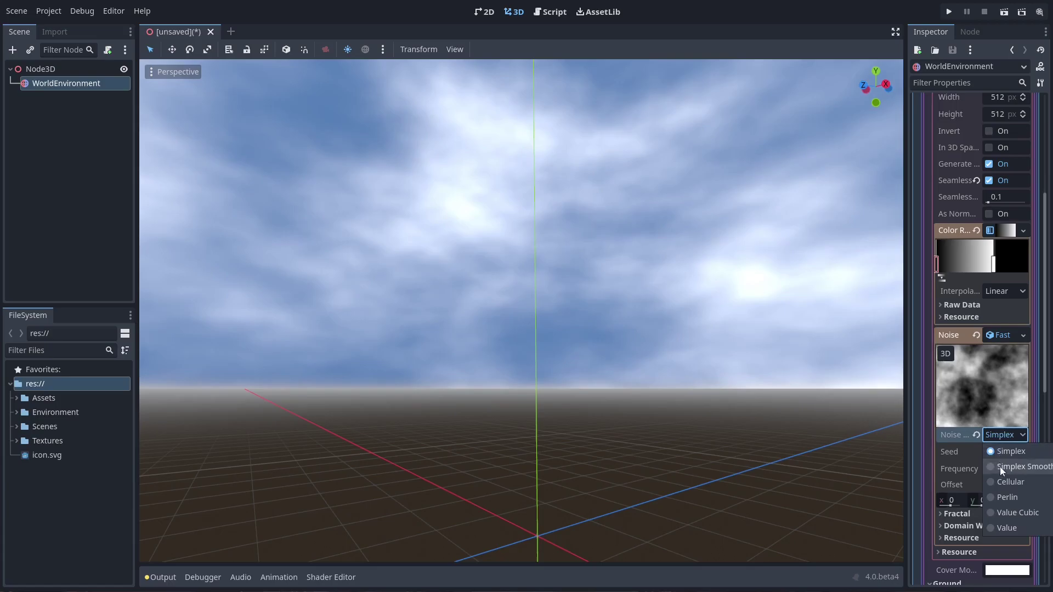
{"action": "left_click", "coordinate": [1005, 482]}
{"action": "mouse_move", "coordinate": [592, 352]}
{"action": "middle_mouse_down"}
{"action": "mouse_move", "coordinate": [667, 328]}
{"action": "mouse_move", "coordinate": [929, 413]}
{"action": "middle_mouse_up"}
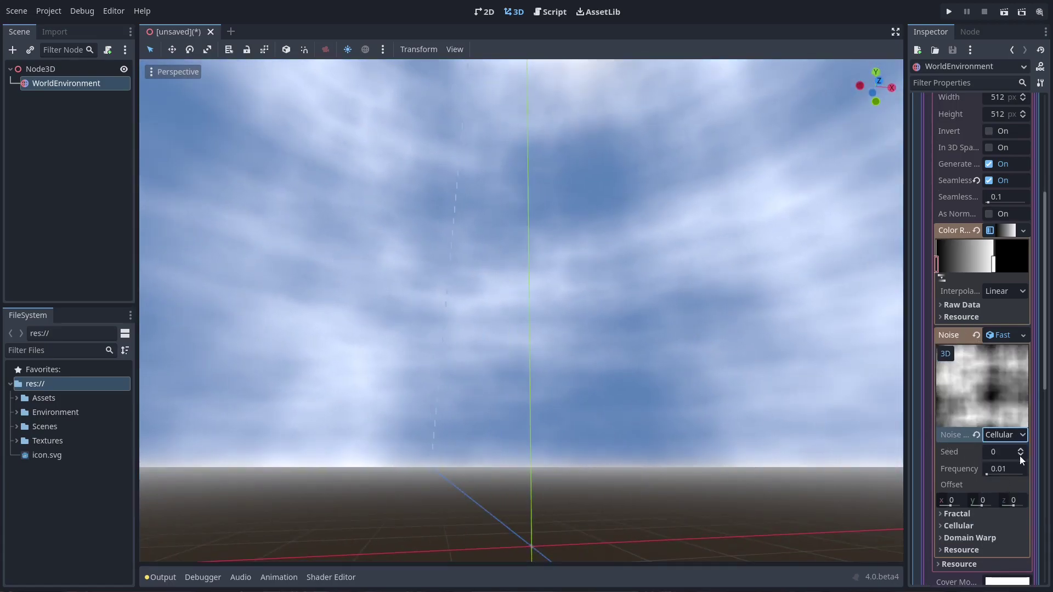
Try Perlin, Value Cubic and Value noise, then return to Simplex Smooth.
{"action": "left_click", "coordinate": [1009, 436]}
{"action": "left_click", "coordinate": [1010, 495]}
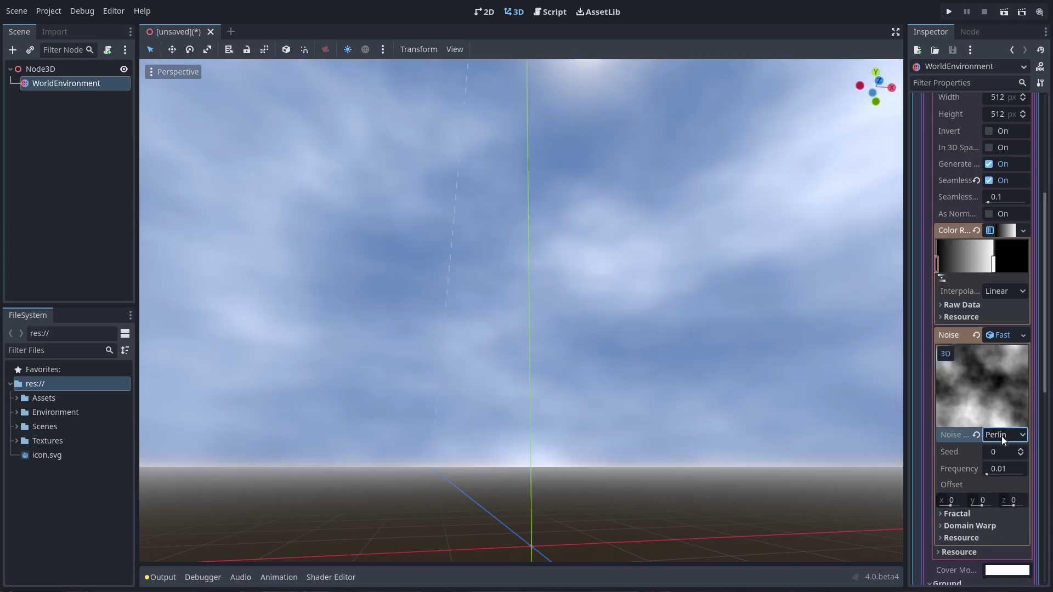
{"action": "left_click", "coordinate": [1004, 434]}
{"action": "left_click", "coordinate": [1010, 510]}
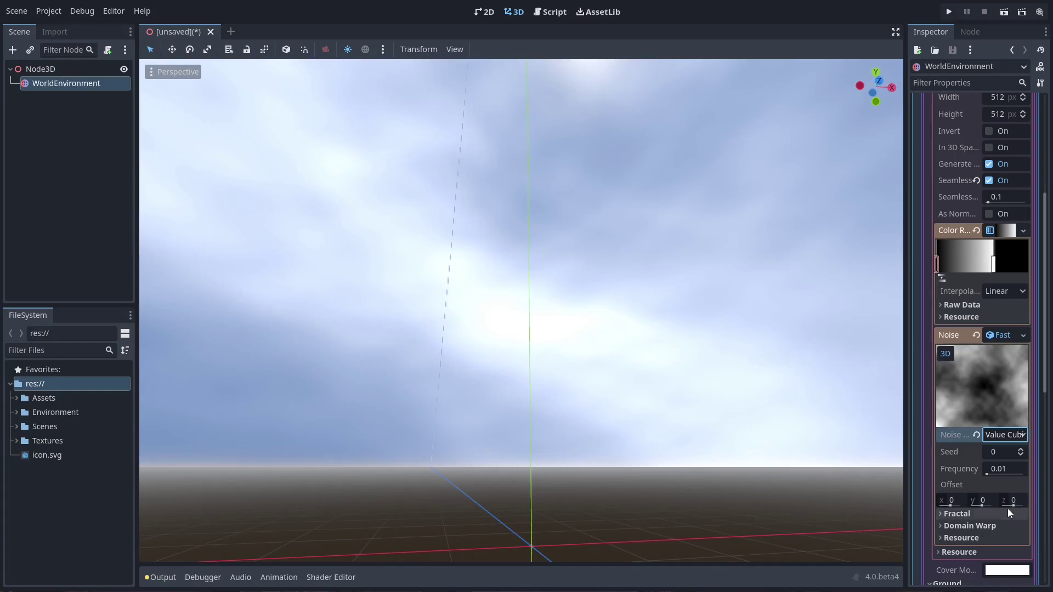
{"action": "mouse_move", "coordinate": [588, 358]}
{"action": "middle_mouse_down"}
{"action": "mouse_move", "coordinate": [423, 358]}
{"action": "mouse_move", "coordinate": [501, 374]}
{"action": "middle_mouse_up"}
{"action": "left_click", "coordinate": [1004, 435]}
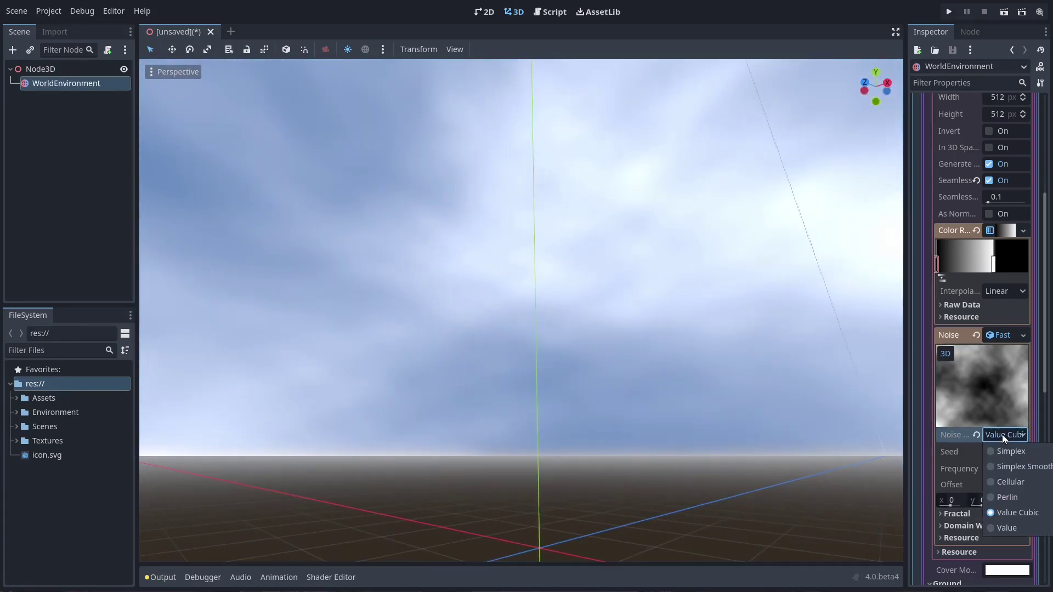
{"action": "left_click", "coordinate": [1015, 526]}
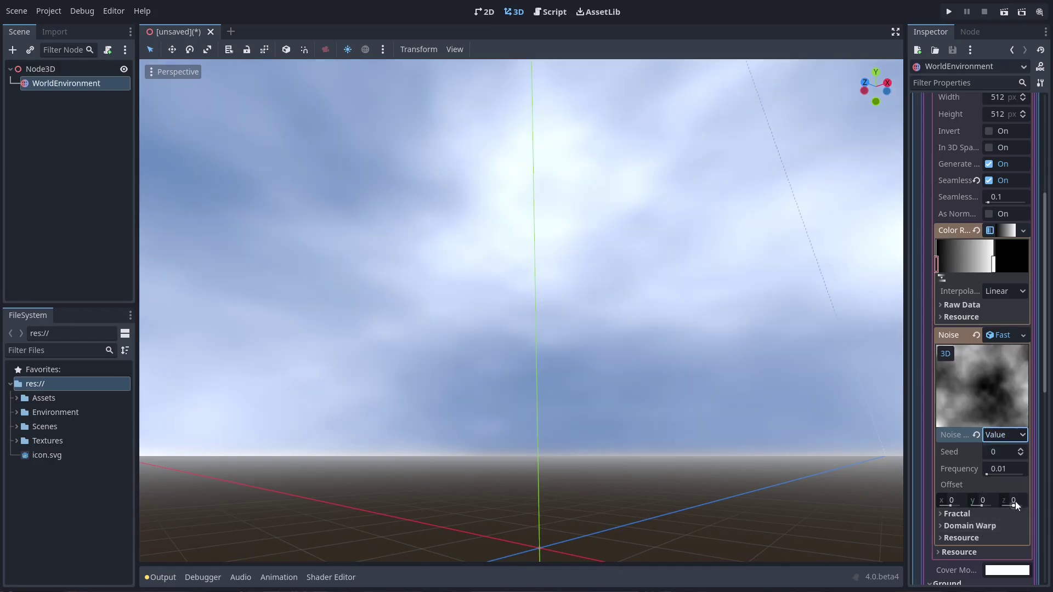
{"action": "left_click", "coordinate": [1000, 436]}
{"action": "left_click", "coordinate": [1009, 471]}
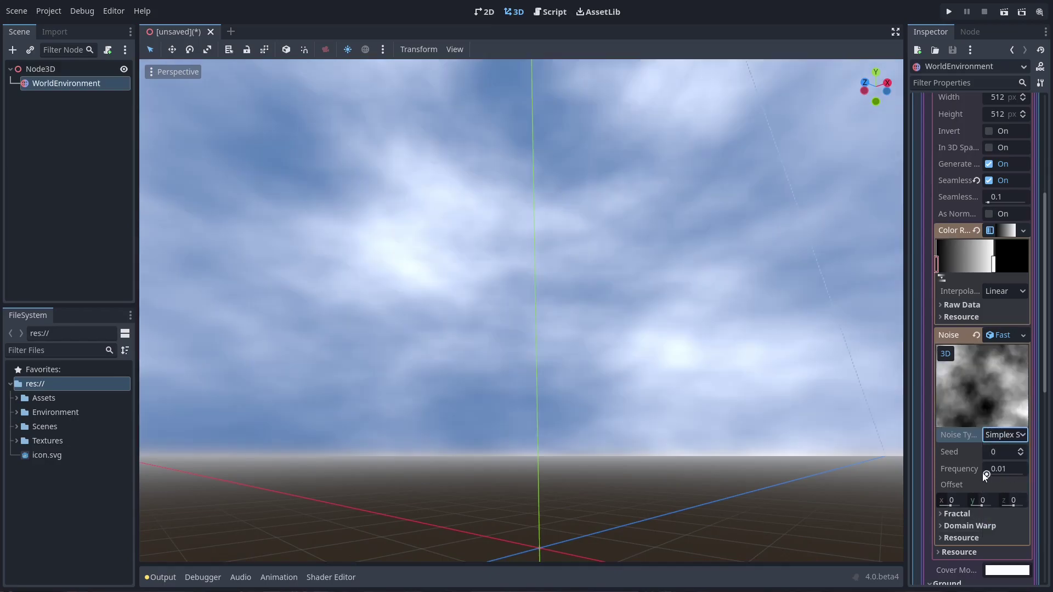
Reset the noise frequency to 0.01 and raise the noise seed to 6.
{"action": "left_click_drag", "start_coordinate": [987, 477], "coordinate": [986, 477]}
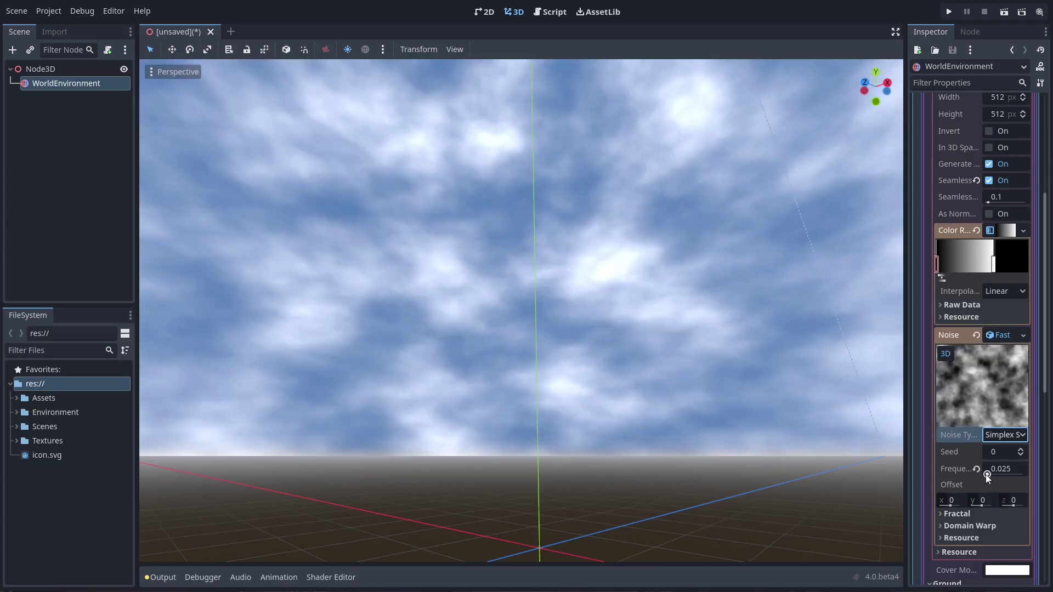
{"action": "left_click_drag", "start_coordinate": [937, 257], "coordinate": [927, 266]}
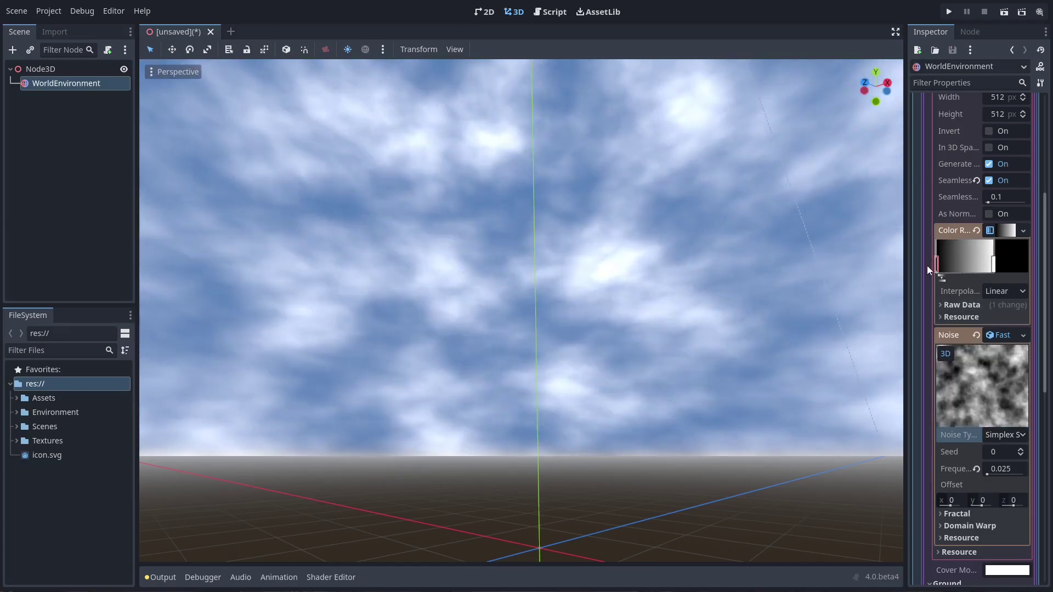
{"action": "left_click_drag", "start_coordinate": [995, 268], "coordinate": [1002, 269]}
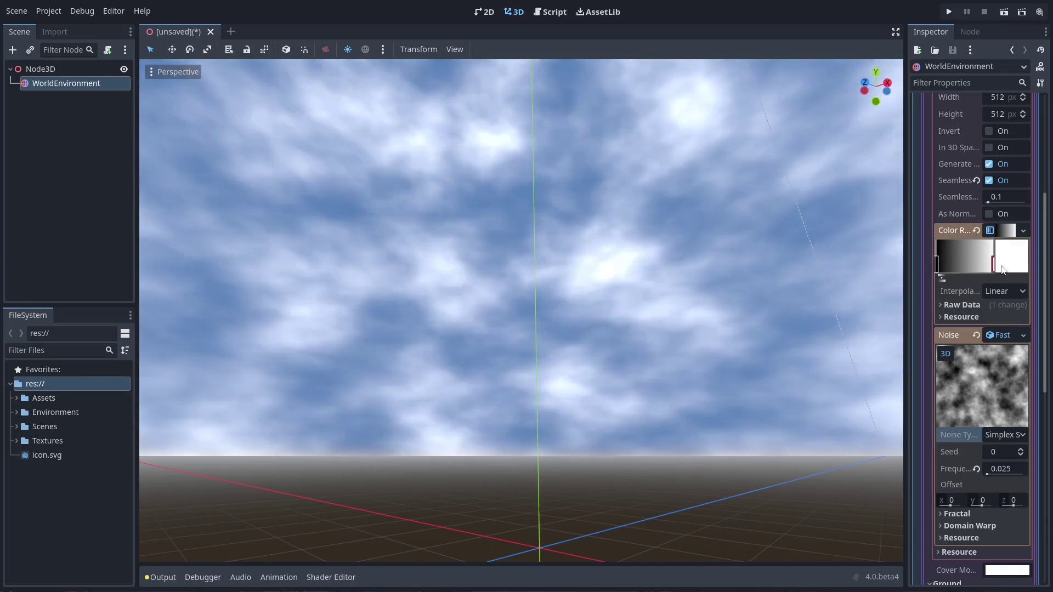
{"action": "left_click", "coordinate": [977, 469]}
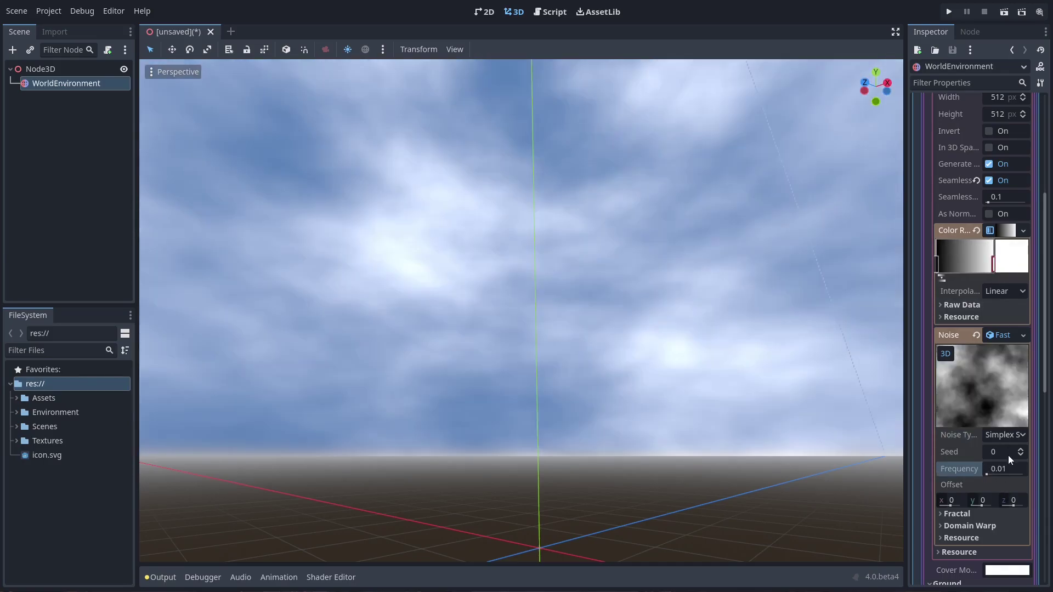
{"action": "left_click", "coordinate": [1021, 449]}
{"action": "left_click", "coordinate": [1021, 449]}
{"action": "left_click", "coordinate": [1023, 449]}
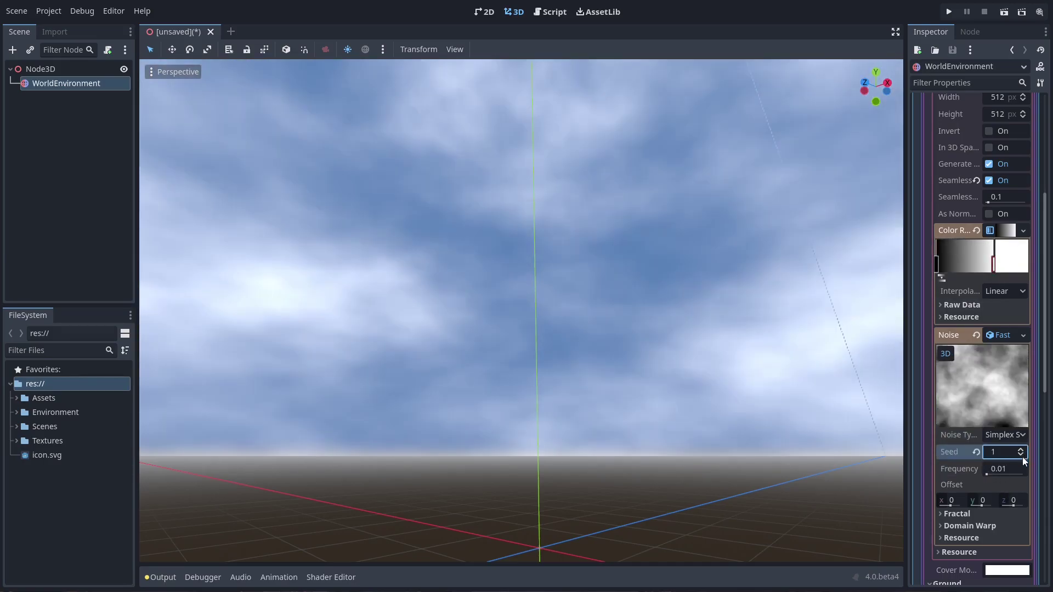
{"action": "left_click", "coordinate": [1022, 450]}
{"action": "left_click", "coordinate": [1022, 450]}
{"action": "left_click", "coordinate": [1022, 449]}
{"action": "mouse_move", "coordinate": [658, 410]}
{"action": "middle_mouse_down"}
{"action": "mouse_move", "coordinate": [321, 426]}
{"action": "mouse_move", "coordinate": [381, 403]}
{"action": "middle_mouse_up"}
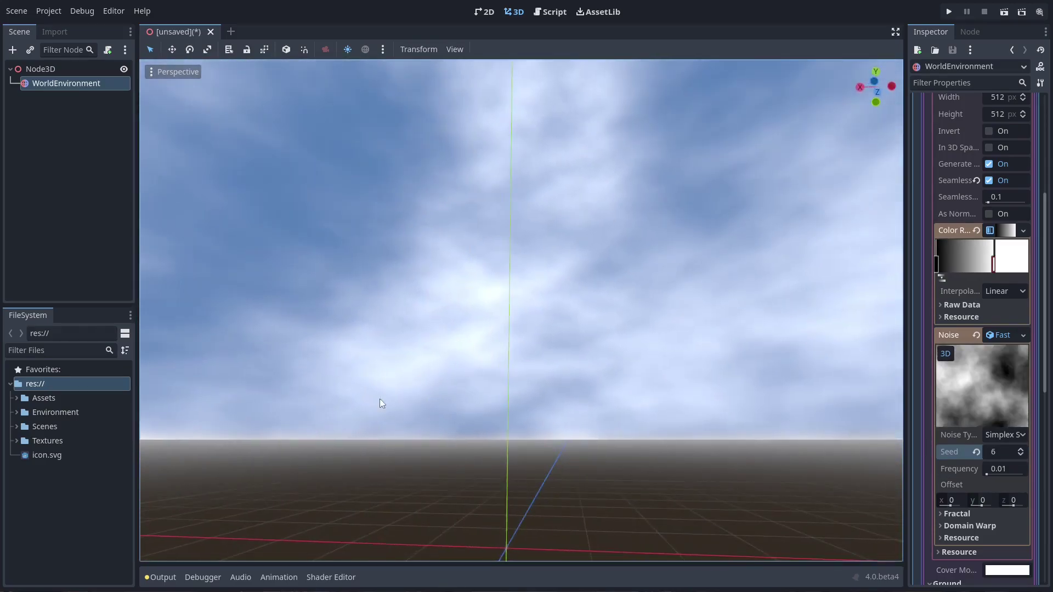
Try Constant interpolation on the cover gradient, then keep it on Linear.
{"action": "left_click", "coordinate": [1014, 292]}
{"action": "left_click", "coordinate": [1008, 321]}
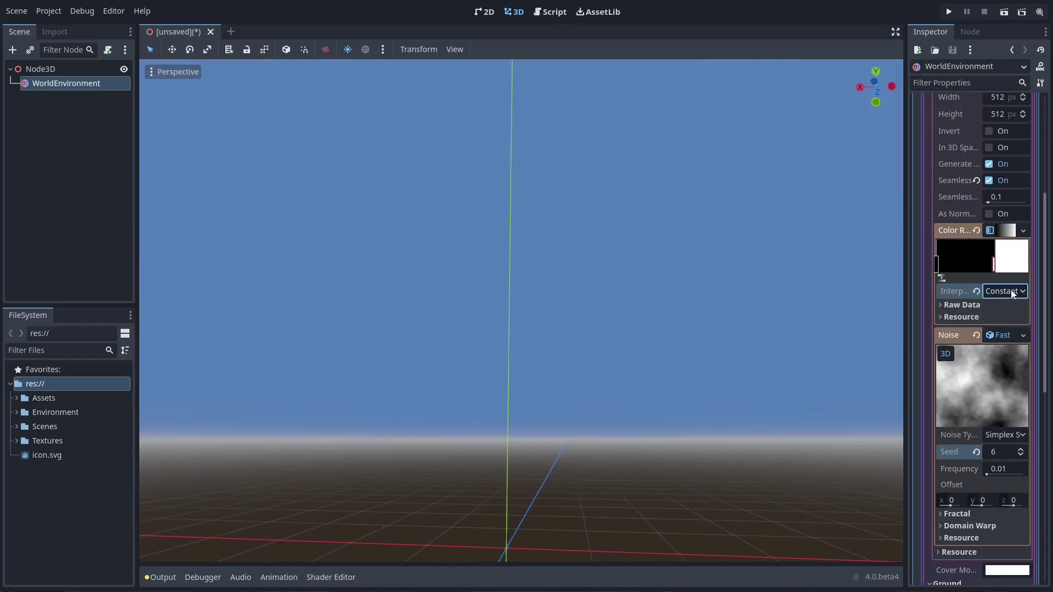
{"action": "mouse_move", "coordinate": [767, 285]}
{"action": "middle_mouse_down"}
{"action": "mouse_move", "coordinate": [443, 290]}
{"action": "mouse_move", "coordinate": [1005, 309]}
{"action": "middle_mouse_up"}
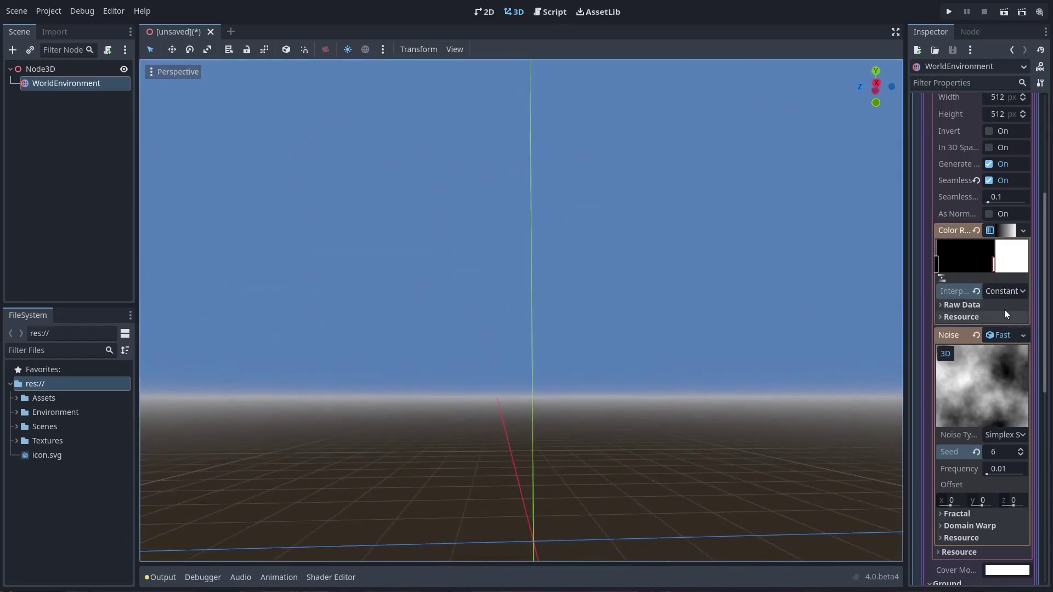
{"action": "left_click", "coordinate": [1007, 293]}
{"action": "left_click", "coordinate": [1009, 305]}
{"action": "left_click", "coordinate": [1010, 290]}
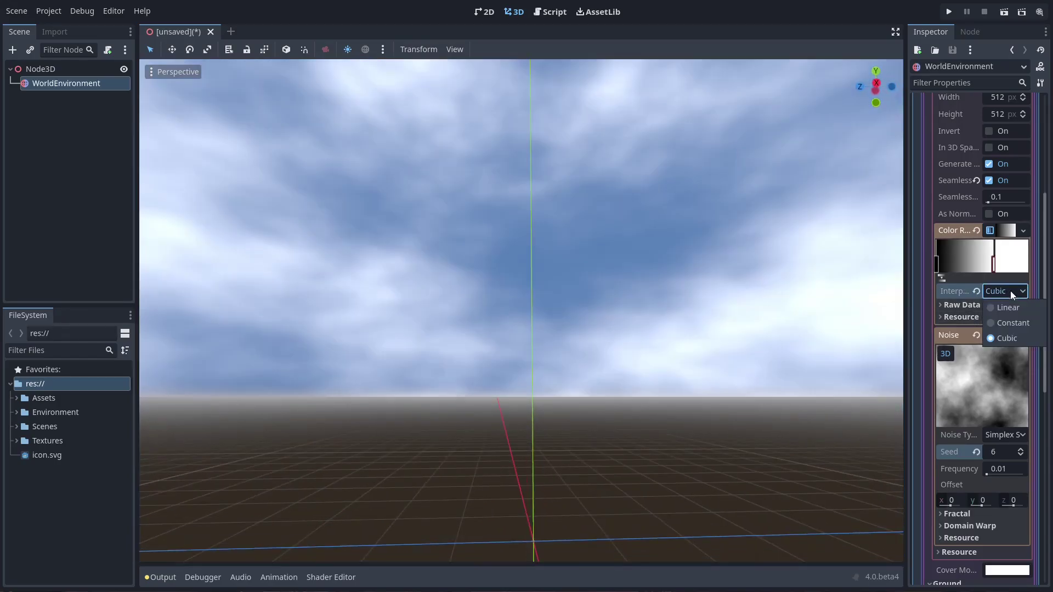
{"action": "left_click", "coordinate": [1011, 312]}
{"action": "scroll", "coordinate": [995, 439], "scroll_direction": "down", "scroll_amount": 2}
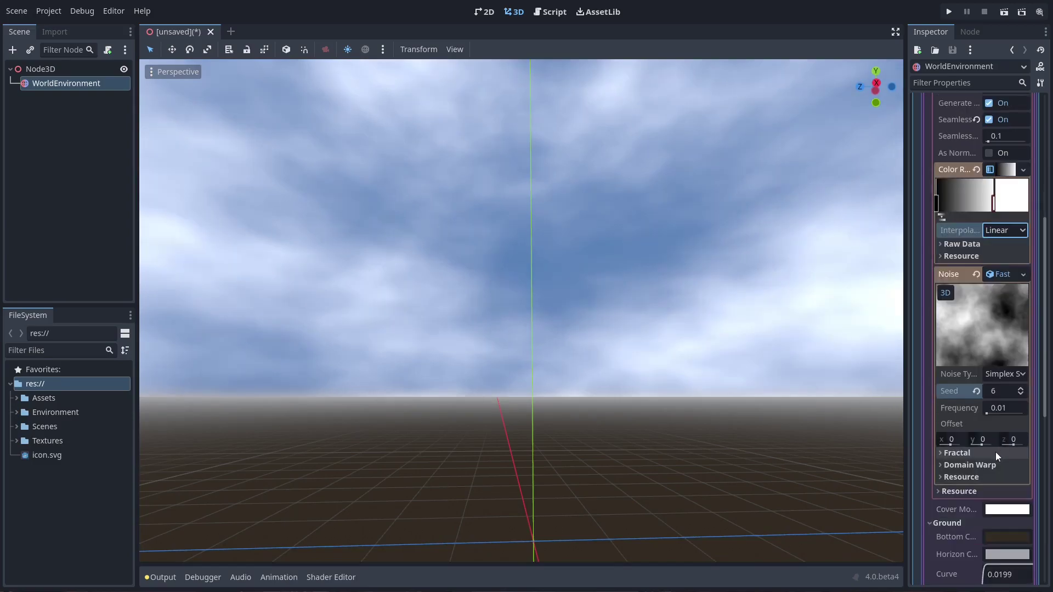
{"action": "left_click", "coordinate": [995, 451]}
{"action": "scroll", "coordinate": [996, 453], "scroll_direction": "down", "scroll_amount": 2}
Try the Ridged and Ping-Pong fractal types on the cloud noise.
{"action": "scroll", "coordinate": [995, 453], "scroll_direction": "down", "scroll_amount": 1}
{"action": "left_click", "coordinate": [992, 423]}
{"action": "left_click", "coordinate": [1005, 345]}
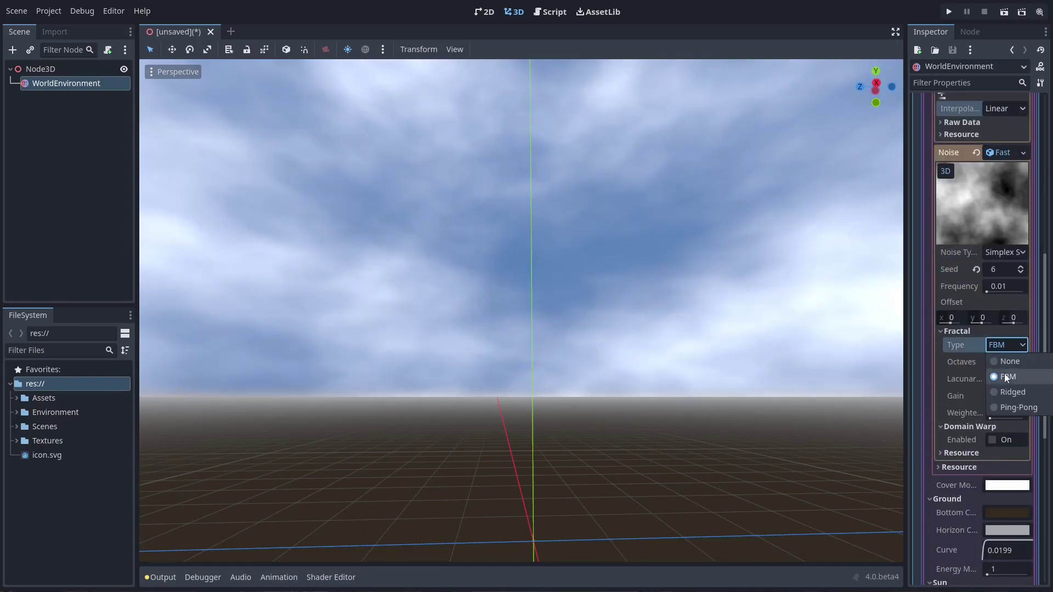
{"action": "left_click", "coordinate": [1008, 390]}
{"action": "mouse_move", "coordinate": [604, 354]}
{"action": "middle_mouse_down"}
{"action": "mouse_move", "coordinate": [380, 268]}
{"action": "mouse_move", "coordinate": [744, 334]}
{"action": "middle_mouse_up"}
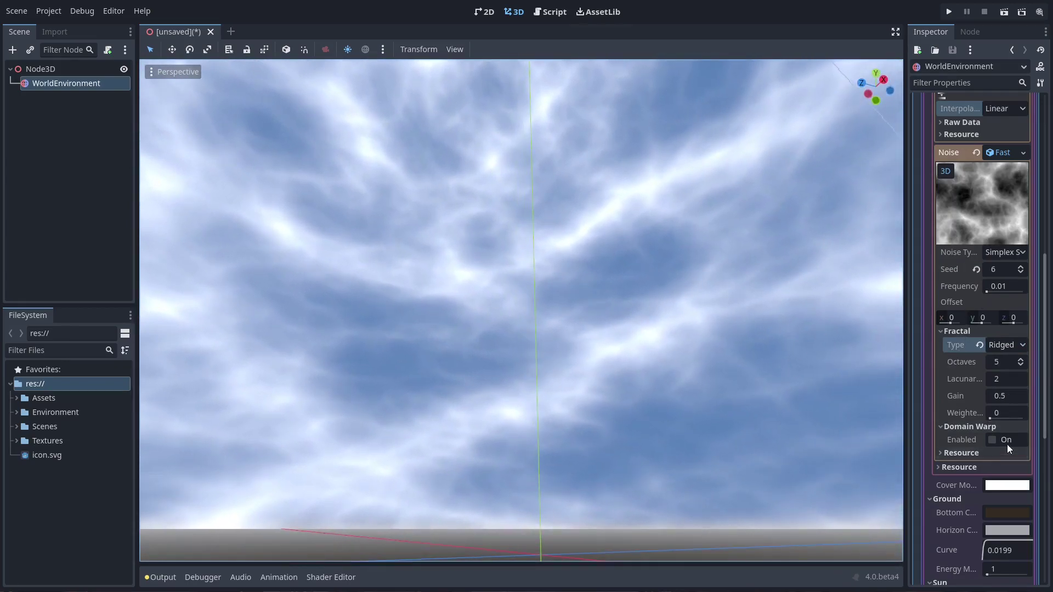
{"action": "left_click", "coordinate": [1006, 345]}
{"action": "left_click", "coordinate": [1008, 405]}
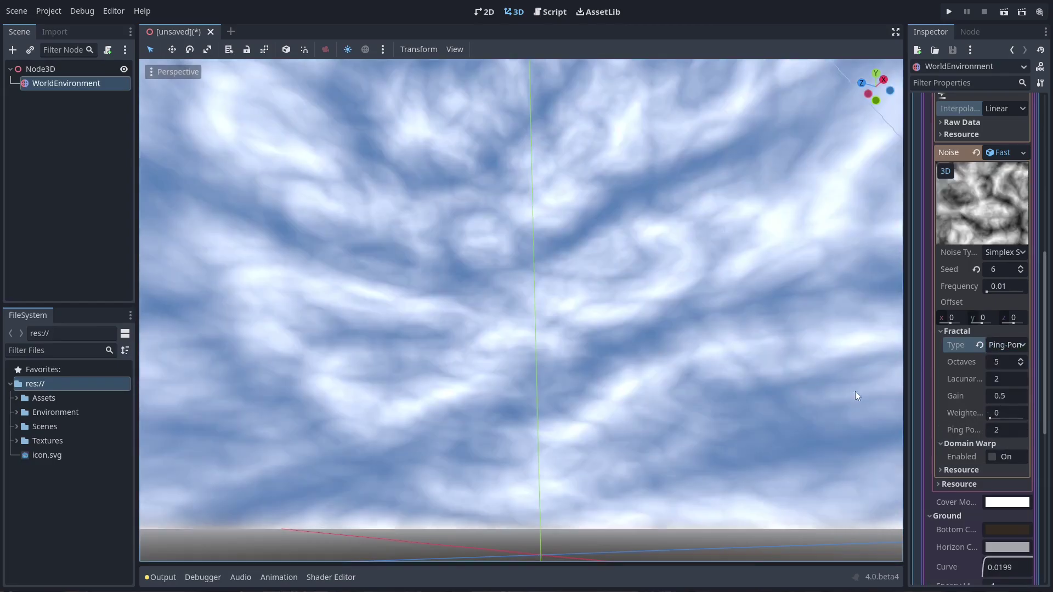
{"action": "mouse_move", "coordinate": [854, 391]}
{"action": "middle_mouse_down"}
{"action": "mouse_move", "coordinate": [551, 350]}
{"action": "mouse_move", "coordinate": [897, 370]}
{"action": "middle_mouse_up"}
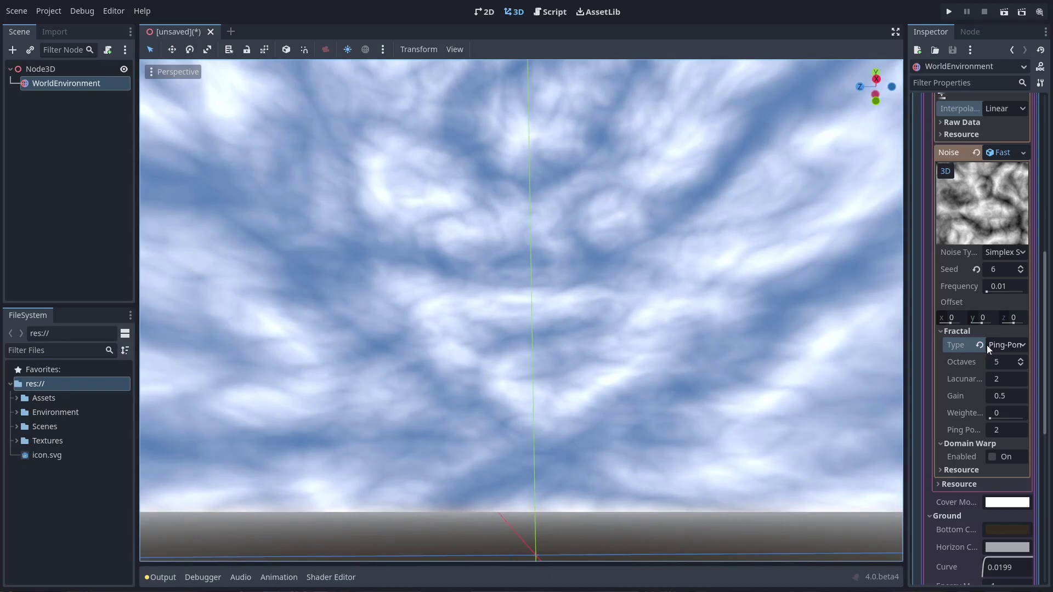
{"action": "left_click", "coordinate": [1003, 345]}
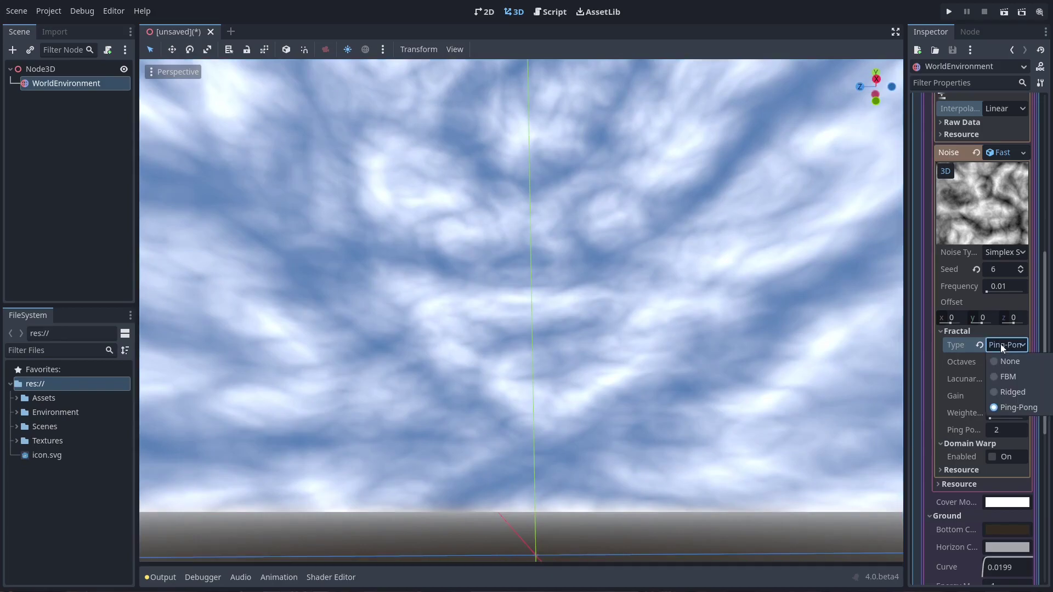
{"action": "left_click", "coordinate": [1009, 387]}
Set the fractal type to FBM with 5 octaves and weighted strength 0.
{"action": "left_click", "coordinate": [1009, 348]}
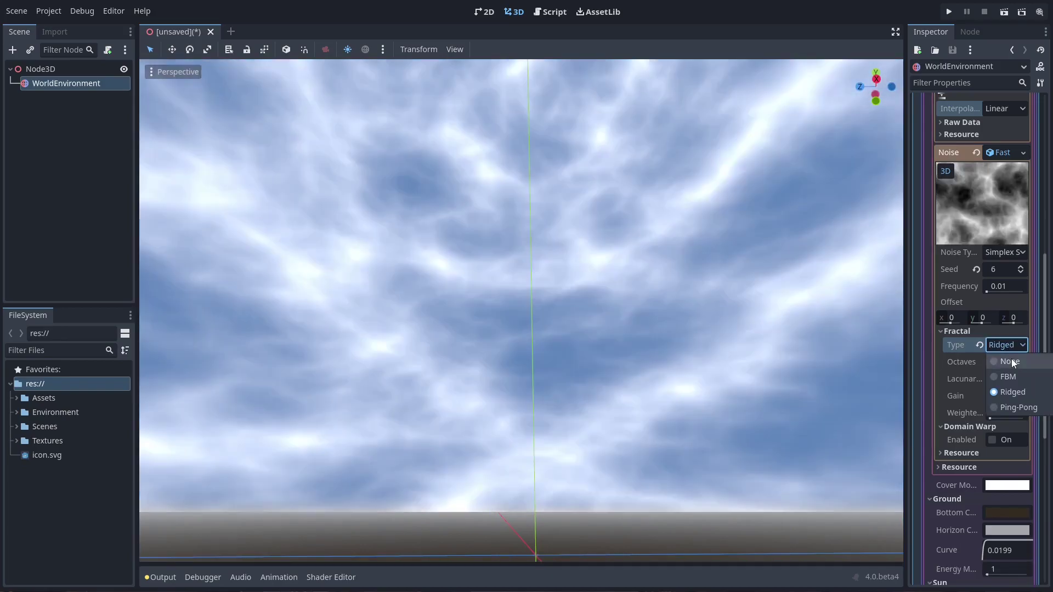
{"action": "left_click", "coordinate": [1011, 359]}
{"action": "mouse_move", "coordinate": [780, 348]}
{"action": "middle_mouse_down"}
{"action": "mouse_move", "coordinate": [614, 340]}
{"action": "mouse_move", "coordinate": [725, 378]}
{"action": "middle_mouse_up"}
{"action": "left_click", "coordinate": [992, 345]}
{"action": "left_click", "coordinate": [1015, 375]}
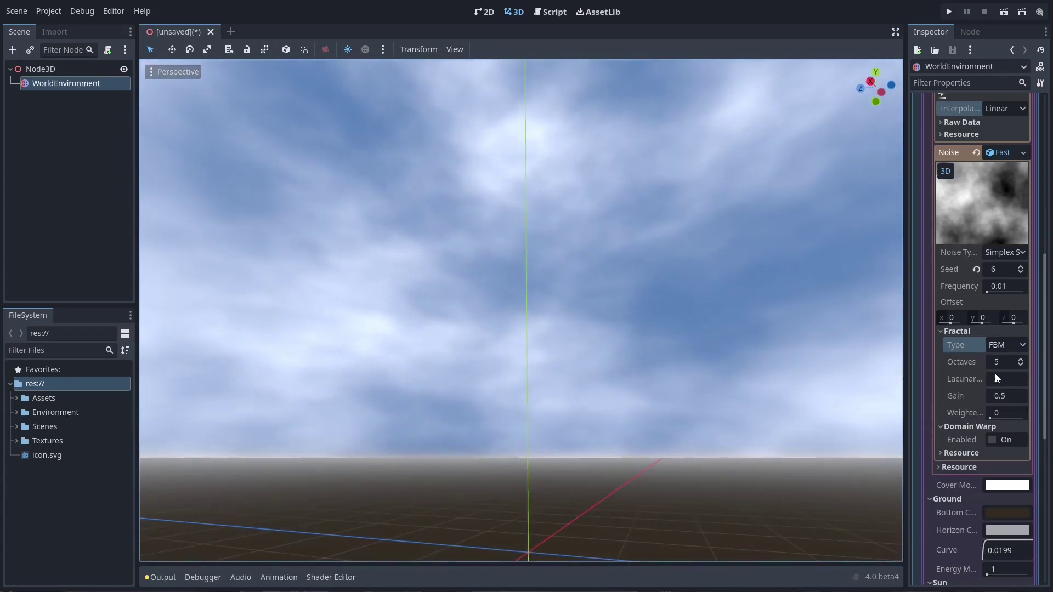
{"action": "left_click", "coordinate": [1021, 359]}
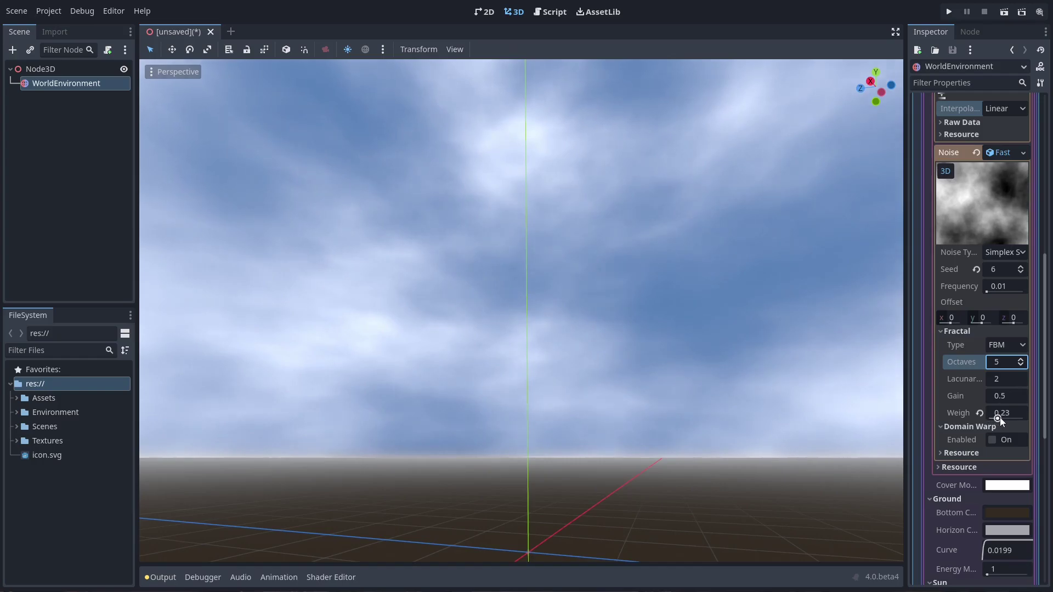
{"action": "mouse_move", "coordinate": [994, 417]}
{"action": "left_mouse_down"}
{"action": "mouse_move", "coordinate": [979, 413]}
{"action": "mouse_move", "coordinate": [1031, 423]}
{"action": "mouse_move", "coordinate": [971, 422]}
{"action": "left_mouse_up"}
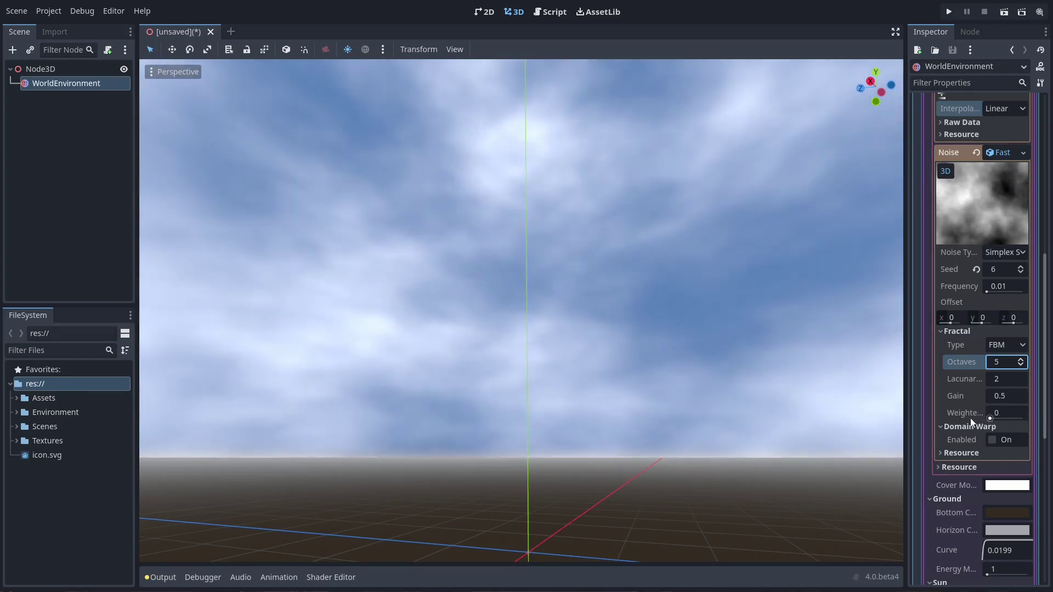
Try a Gain of 1.234, then reset Gain back to 0.5.
{"action": "left_click", "coordinate": [1001, 397]}
{"action": "type", "text": "1.234"}
{"action": "key", "text": "Return"}
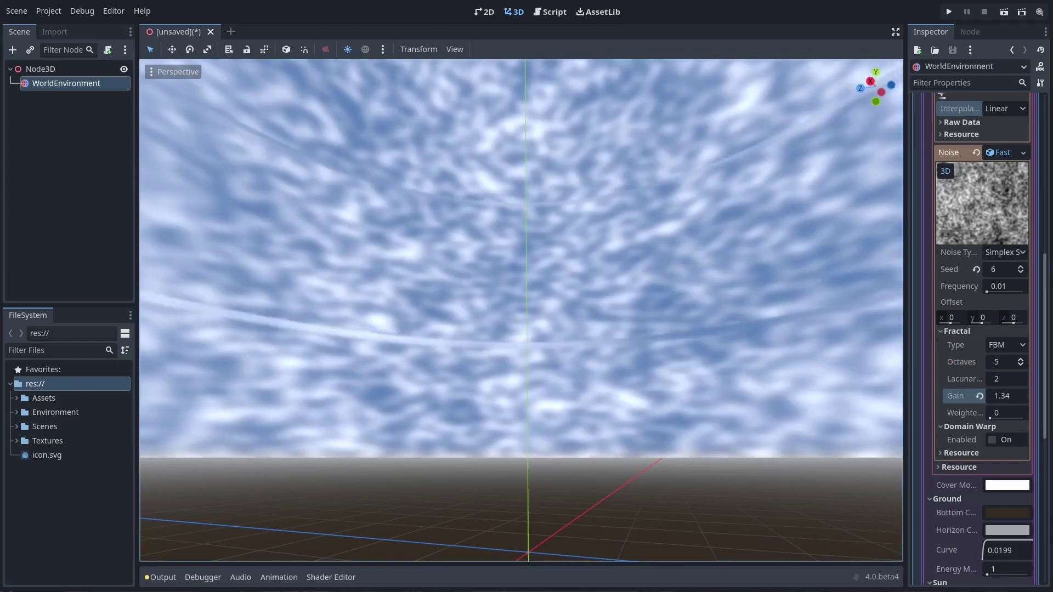
{"action": "mouse_move", "coordinate": [1003, 396]}
{"action": "left_mouse_down"}
{"action": "mouse_move", "coordinate": [1021, 395]}
{"action": "mouse_move", "coordinate": [993, 396]}
{"action": "left_mouse_up"}
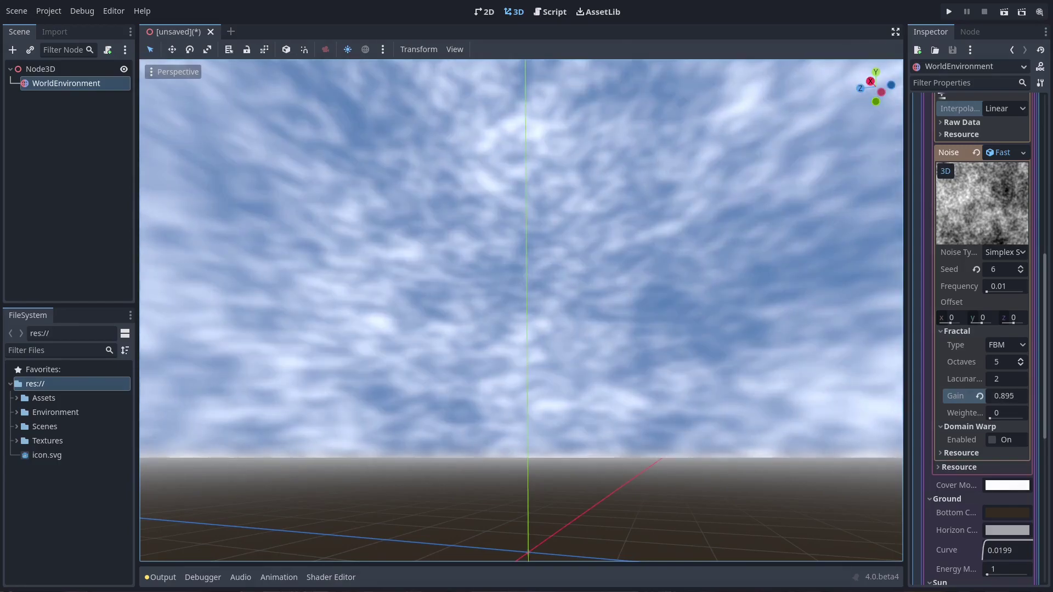
{"action": "left_click", "coordinate": [977, 396]}
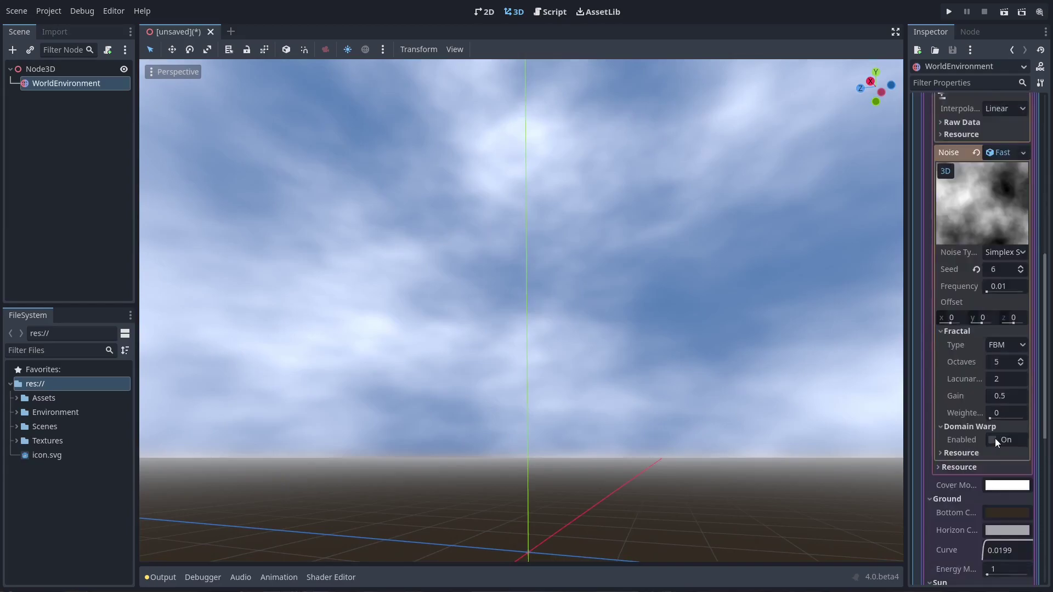
Lower the ground Curve to 0.0174.
{"action": "scroll", "coordinate": [994, 439], "scroll_direction": "down", "scroll_amount": 3}
{"action": "left_click_drag", "start_coordinate": [991, 369], "coordinate": [990, 369]}
{"action": "middle_click_drag", "start_coordinate": [740, 394], "coordinate": [618, 328]}
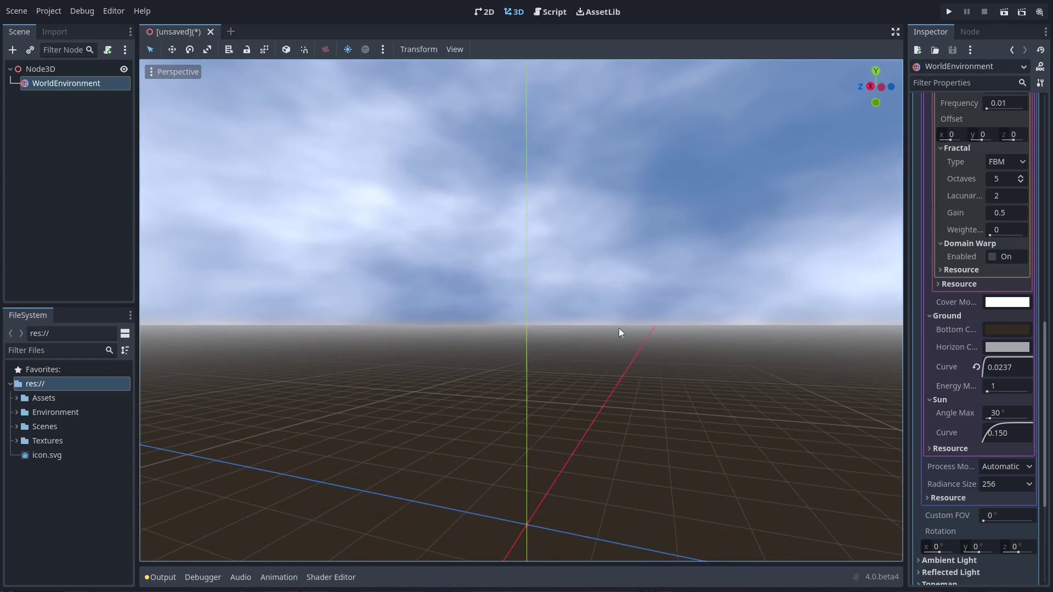
{"action": "left_click_drag", "start_coordinate": [993, 365], "coordinate": [989, 368]}
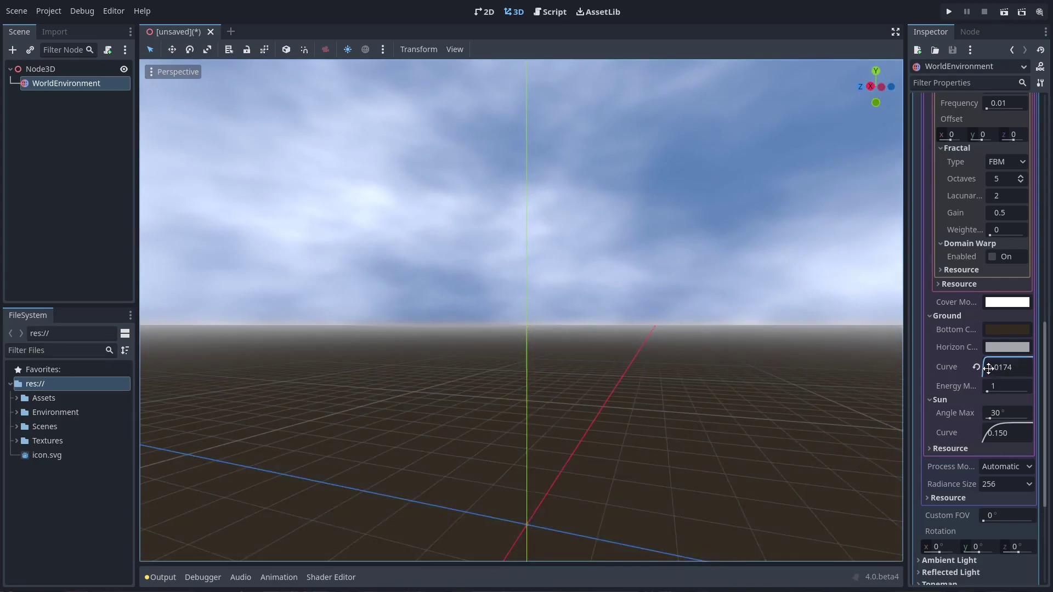
Darken the ground Bottom Color to a near-black brown.
{"action": "left_click", "coordinate": [1004, 329]}
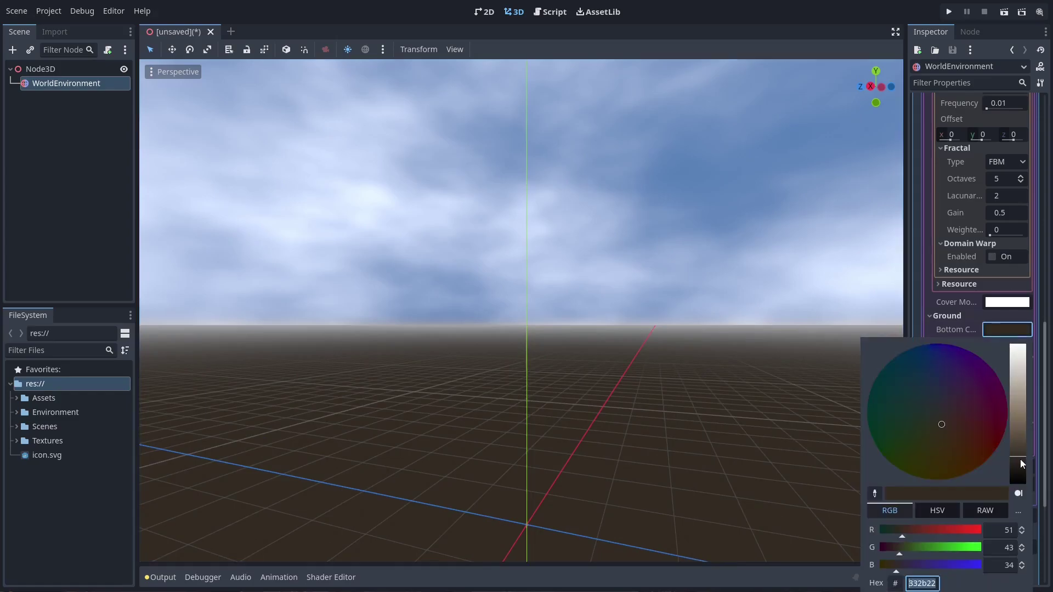
{"action": "mouse_move", "coordinate": [1016, 461]}
{"action": "left_mouse_down"}
{"action": "mouse_move", "coordinate": [1015, 383]}
{"action": "mouse_move", "coordinate": [1019, 492]}
{"action": "mouse_move", "coordinate": [1019, 471]}
{"action": "left_mouse_up"}
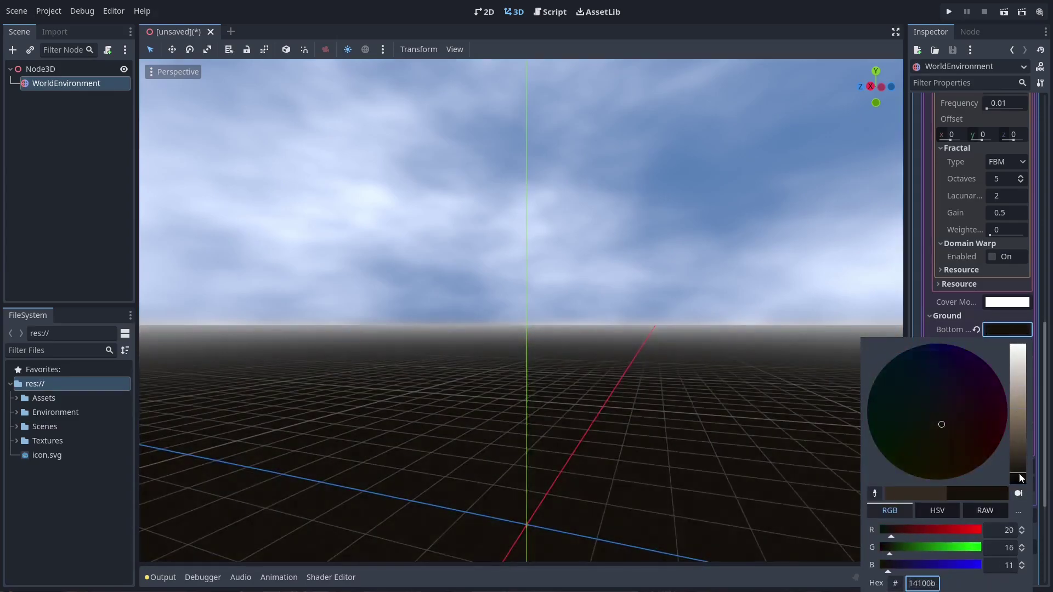
{"action": "left_click", "coordinate": [963, 330]}
{"action": "left_click", "coordinate": [994, 348]}
{"action": "left_click", "coordinate": [976, 349]}
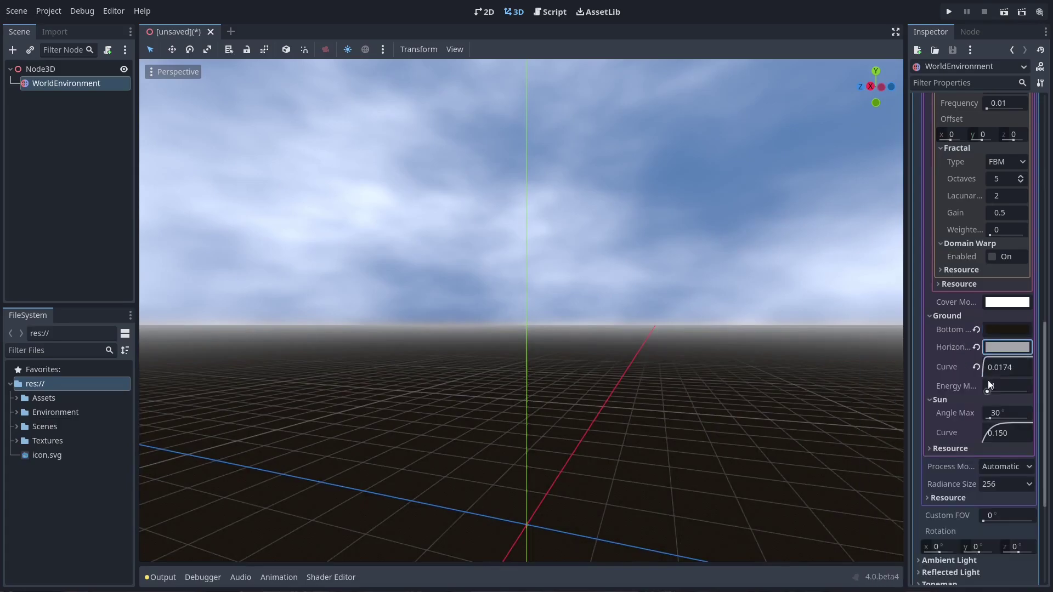
Raise the ground energy multiplier, revert the sun curve and 30° max angle, and lower the sky curve.
{"action": "left_click_drag", "start_coordinate": [990, 391], "coordinate": [989, 391]}
{"action": "mouse_move", "coordinate": [698, 357]}
{"action": "middle_mouse_down"}
{"action": "mouse_move", "coordinate": [316, 278]}
{"action": "mouse_move", "coordinate": [453, 177]}
{"action": "middle_mouse_up"}
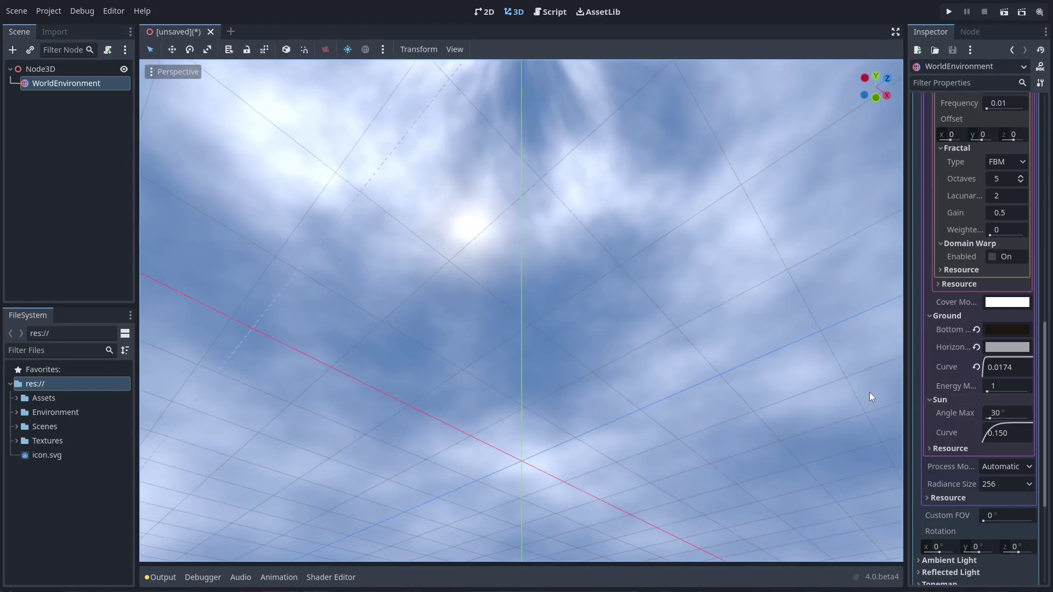
{"action": "mouse_move", "coordinate": [995, 430]}
{"action": "left_mouse_down"}
{"action": "mouse_move", "coordinate": [1004, 443]}
{"action": "mouse_move", "coordinate": [963, 425]}
{"action": "mouse_move", "coordinate": [993, 436]}
{"action": "mouse_move", "coordinate": [998, 419]}
{"action": "mouse_move", "coordinate": [961, 413]}
{"action": "mouse_move", "coordinate": [950, 398]}
{"action": "left_mouse_up"}
{"action": "left_click", "coordinate": [977, 434]}
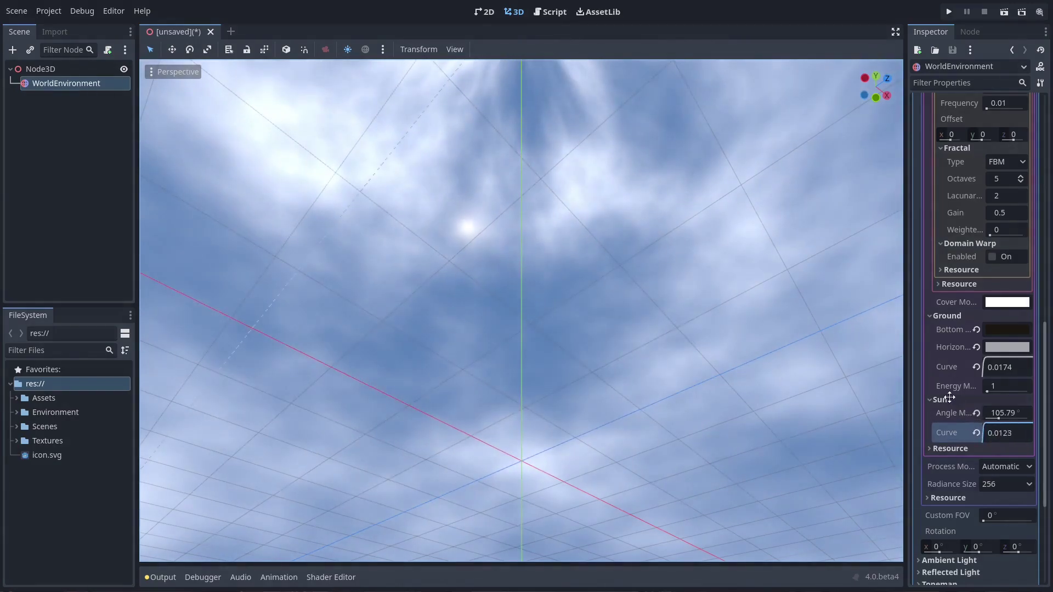
{"action": "left_click", "coordinate": [976, 432]}
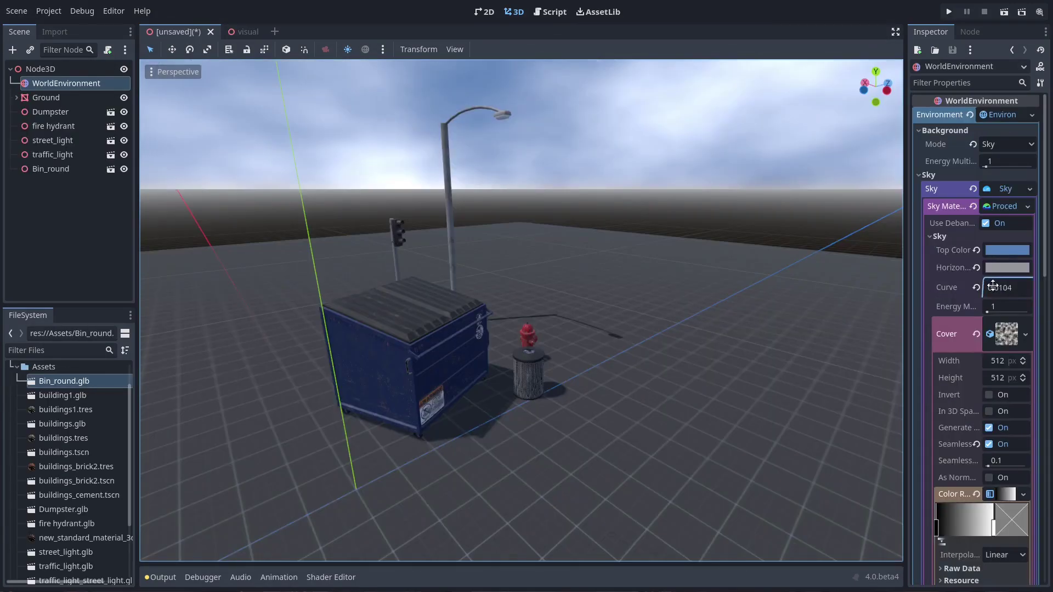
{"action": "left_click_drag", "start_coordinate": [993, 284], "coordinate": [958, 247]}
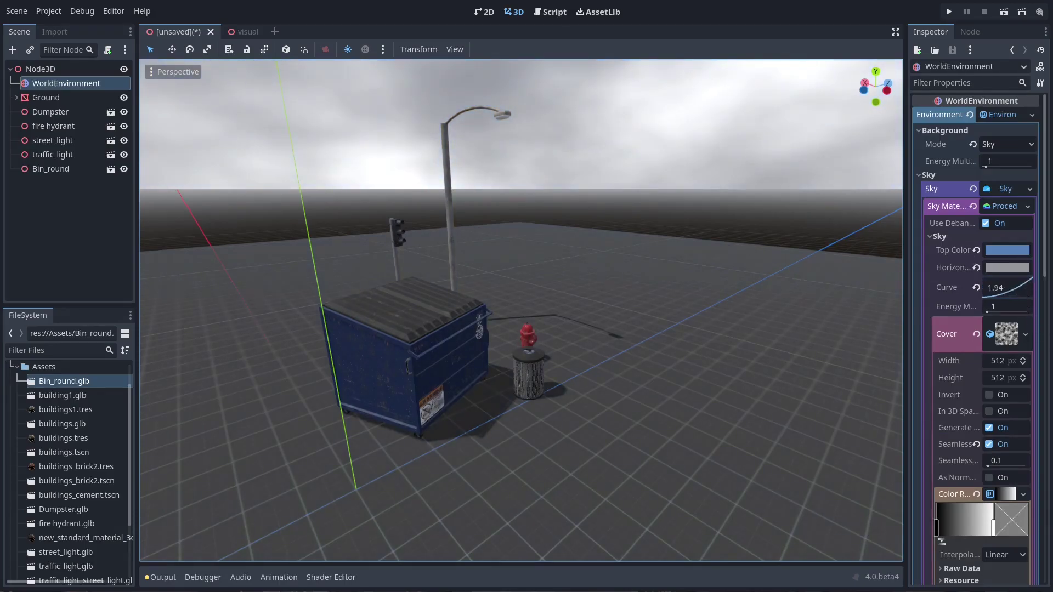
Raise the sky curve slightly and shift the cloud colour ramp's dark and bright stops.
{"action": "mouse_move", "coordinate": [958, 247]}
{"action": "left_mouse_down"}
{"action": "mouse_move", "coordinate": [990, 278]}
{"action": "mouse_move", "coordinate": [1031, 287]}
{"action": "mouse_move", "coordinate": [1001, 294]}
{"action": "left_mouse_up"}
{"action": "scroll", "coordinate": [999, 487], "scroll_direction": "down", "scroll_amount": 5}
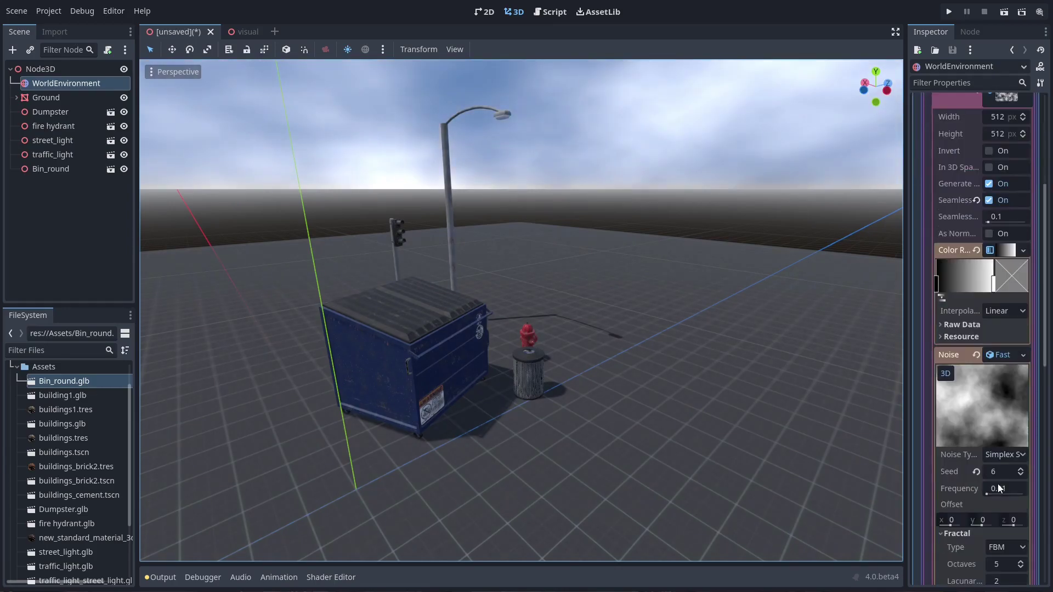
{"action": "mouse_move", "coordinate": [936, 282]}
{"action": "left_mouse_down"}
{"action": "mouse_move", "coordinate": [966, 284]}
{"action": "mouse_move", "coordinate": [927, 276]}
{"action": "left_mouse_up"}
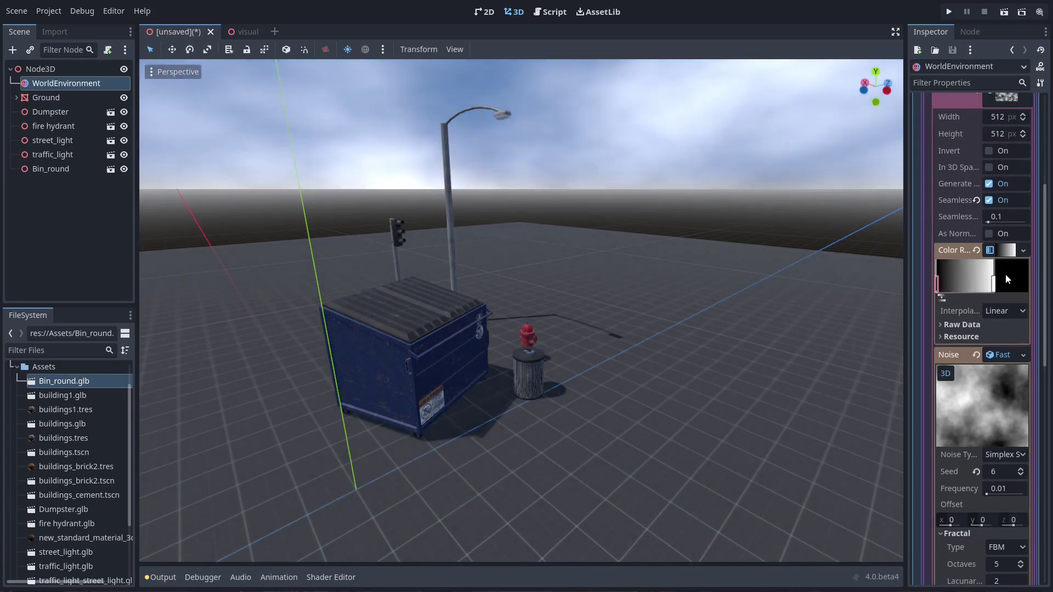
{"action": "left_click_drag", "start_coordinate": [994, 282], "coordinate": [995, 284]}
{"action": "scroll", "coordinate": [1004, 315], "scroll_direction": "down", "scroll_amount": 3}
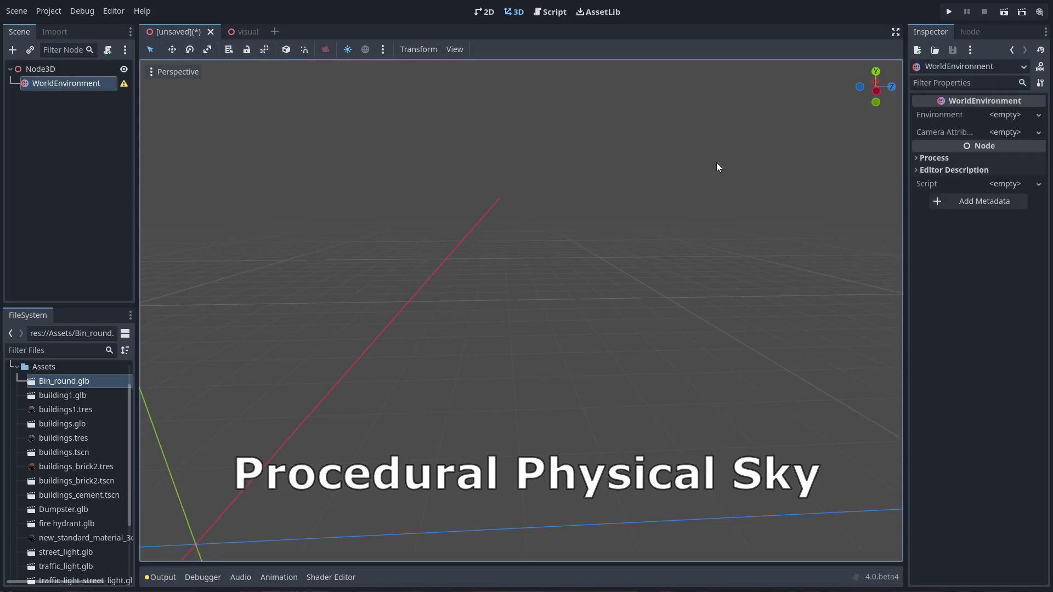
Give the WorldEnvironment a new Environment with Sky as its background mode.
{"action": "left_click", "coordinate": [1012, 117]}
{"action": "left_click", "coordinate": [1015, 131]}
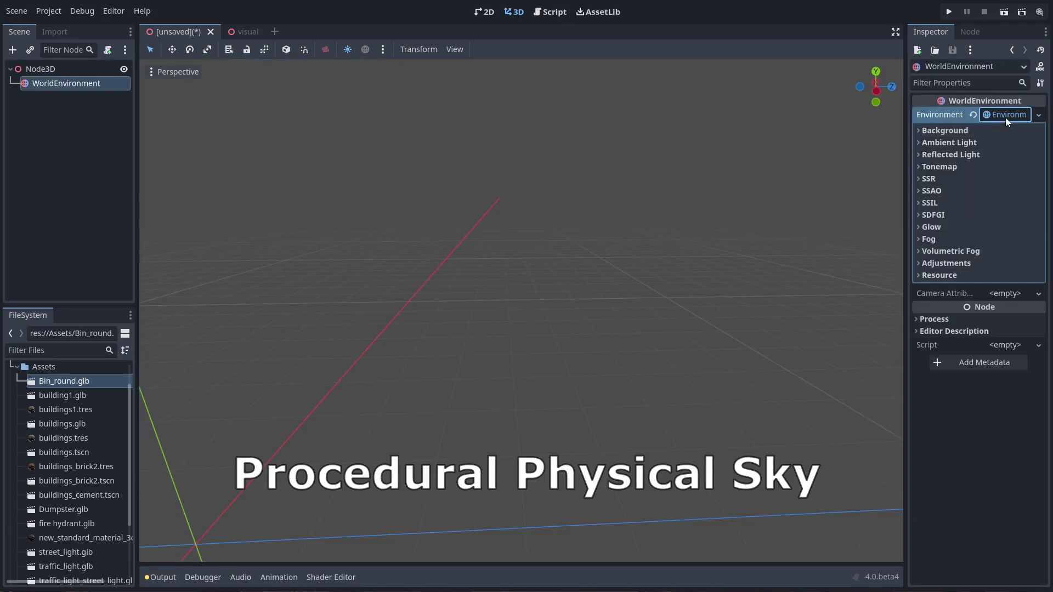
{"action": "left_click", "coordinate": [972, 130]}
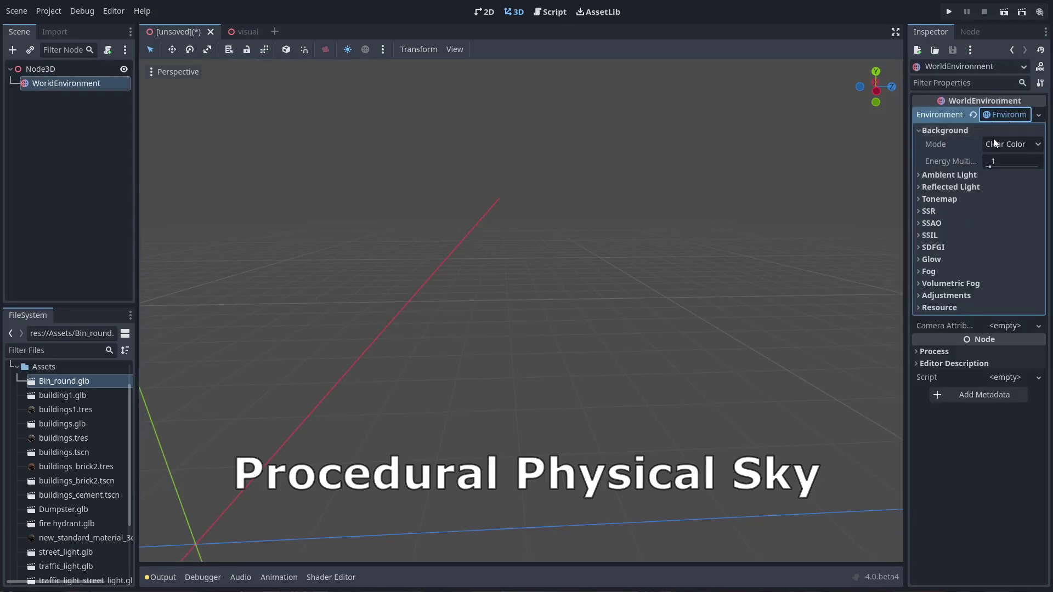
{"action": "left_click", "coordinate": [1012, 144]}
{"action": "left_click", "coordinate": [1017, 189]}
{"action": "left_click", "coordinate": [1004, 145]}
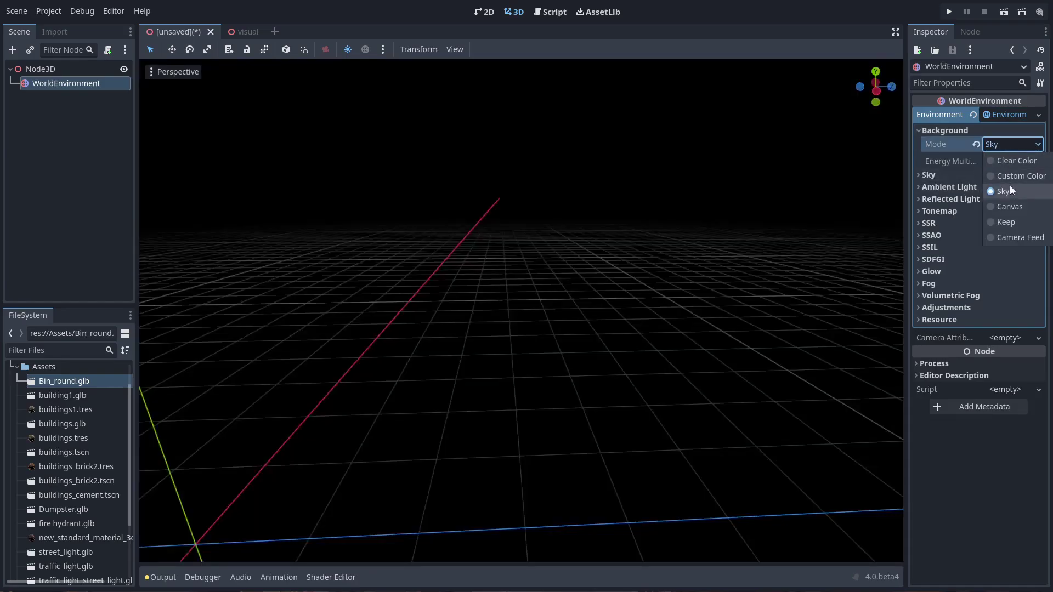
{"action": "left_click", "coordinate": [1014, 193]}
Create a new Sky resource using a new PhysicalSkyMaterial.
{"action": "left_click", "coordinate": [986, 176]}
{"action": "left_click", "coordinate": [1009, 189]}
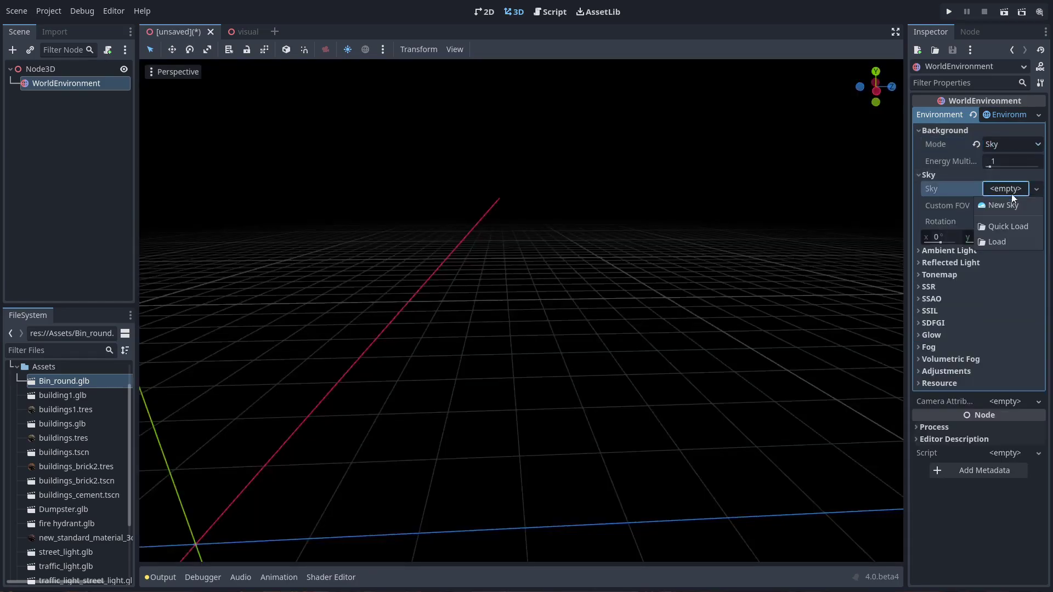
{"action": "left_click", "coordinate": [1011, 209]}
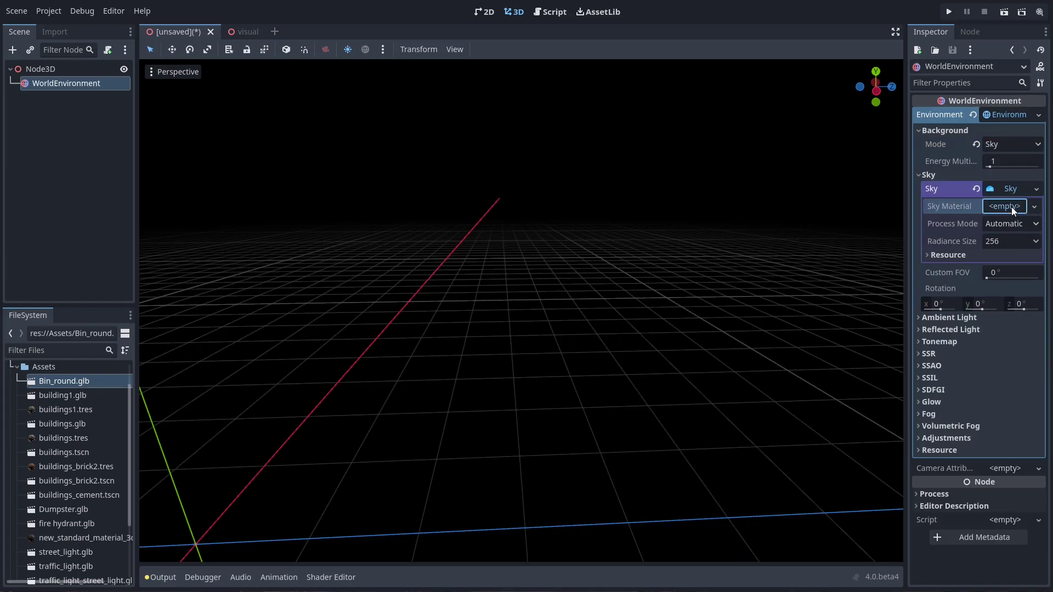
{"action": "left_click", "coordinate": [1011, 206]}
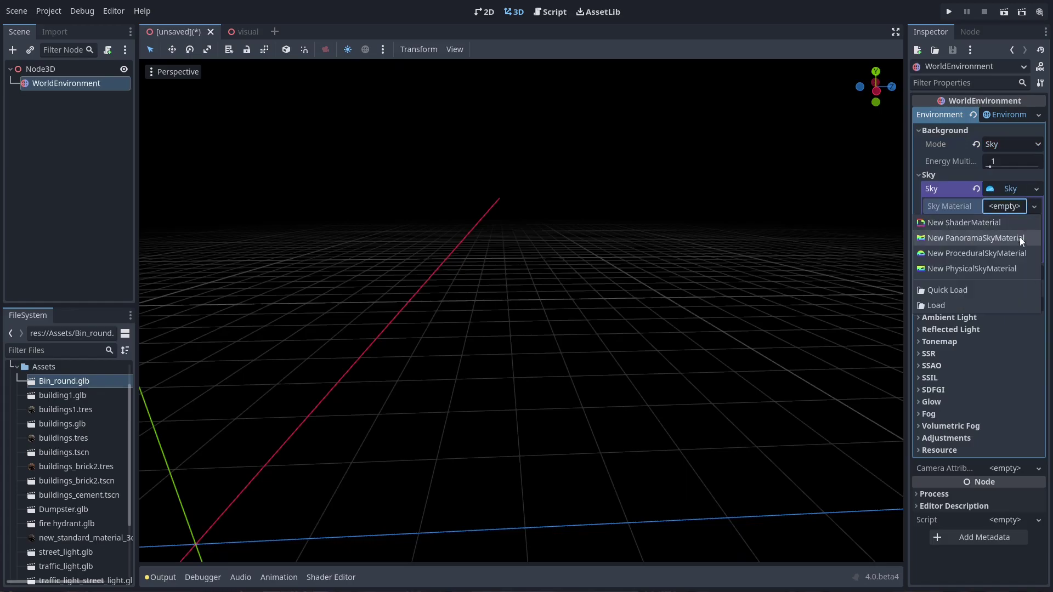
{"action": "left_click", "coordinate": [1025, 268]}
{"action": "middle_click_drag", "start_coordinate": [737, 249], "coordinate": [672, 231]}
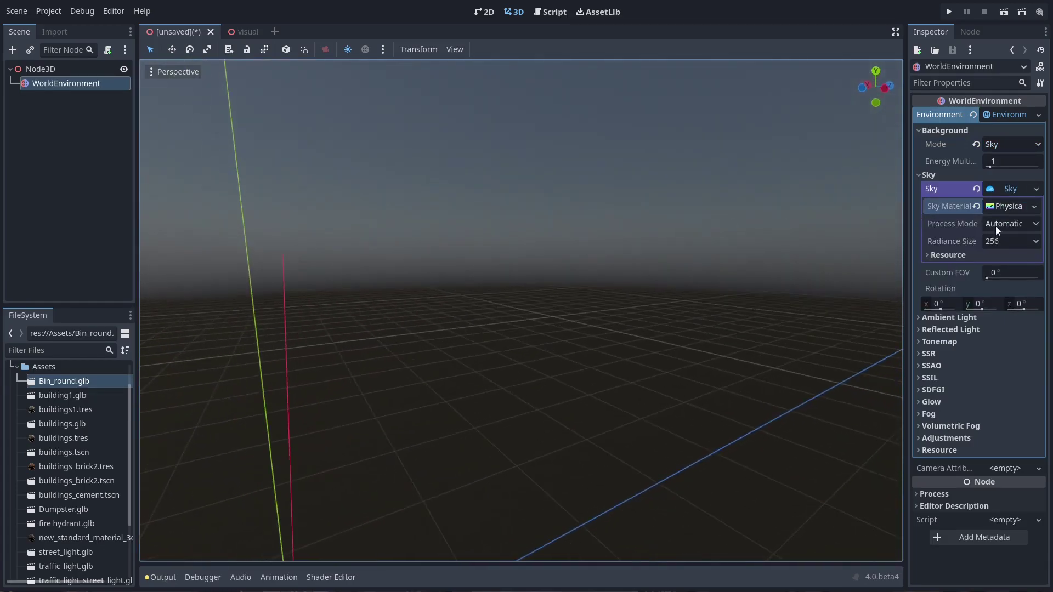
Expand the PhysicalSkyMaterial's Rayleigh and Mie sections and list the Night Sky texture options.
{"action": "left_click", "coordinate": [1005, 205]}
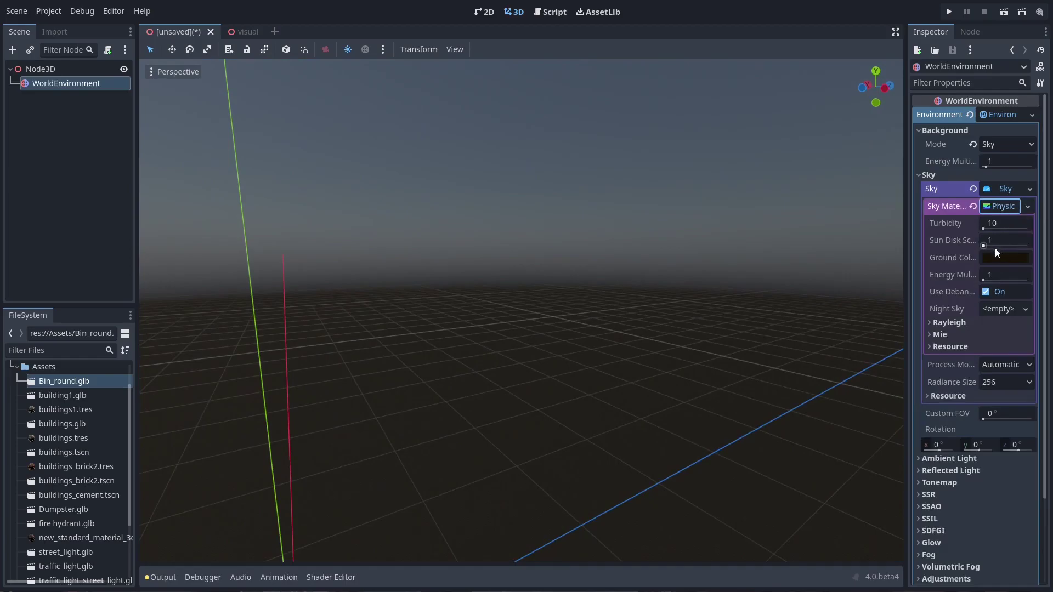
{"action": "left_click", "coordinate": [962, 325]}
{"action": "left_click", "coordinate": [960, 365]}
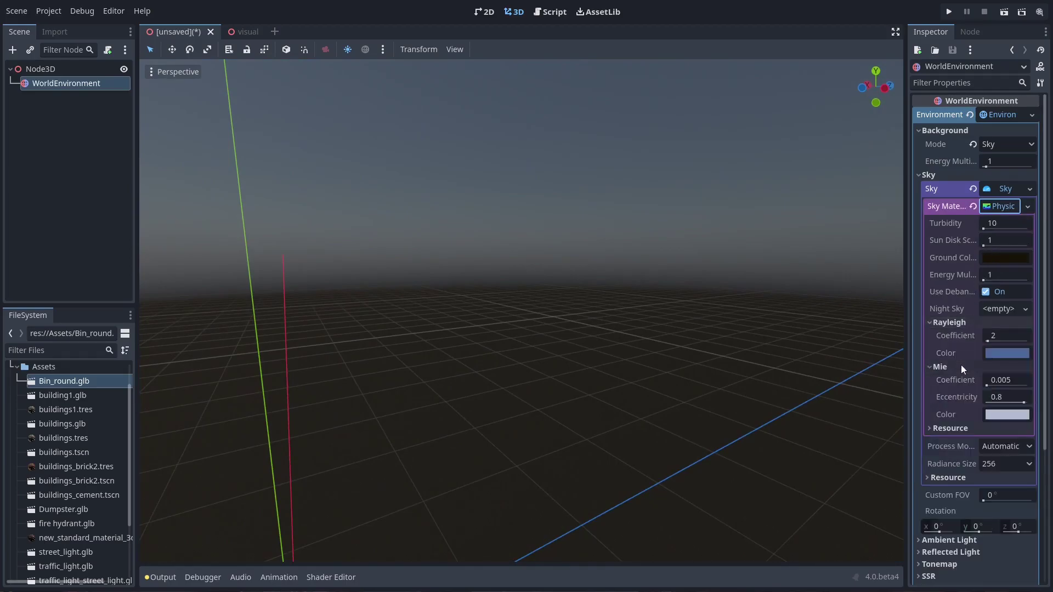
{"action": "left_click", "coordinate": [996, 309]}
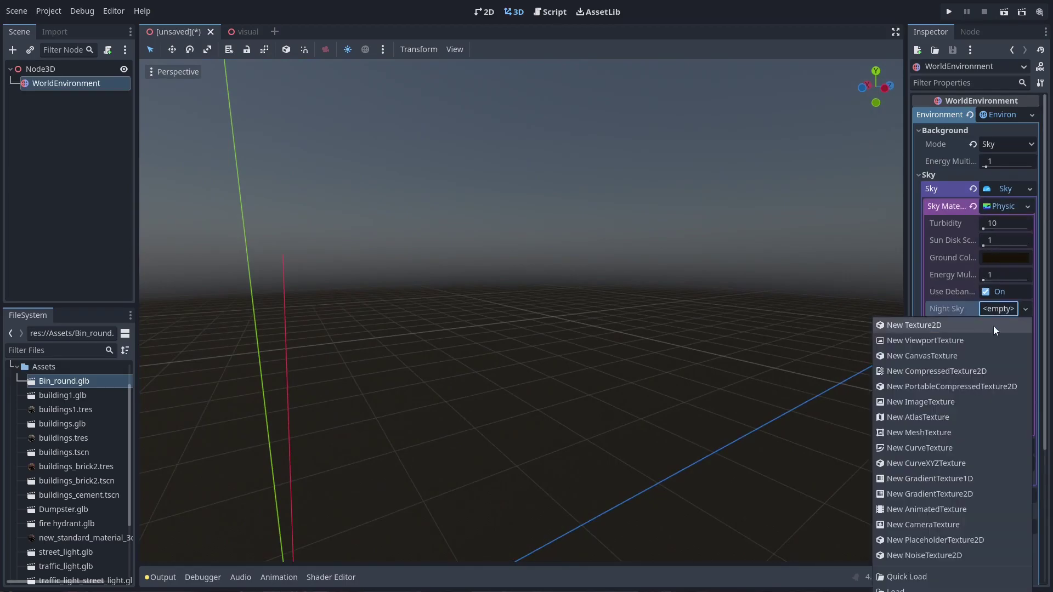
Assign a new NoiseTexture2D to Night Sky and give it a new Gradient colour ramp.
{"action": "left_click", "coordinate": [919, 556]}
{"action": "scroll", "coordinate": [896, 487], "scroll_direction": "up", "scroll_amount": 3}
{"action": "middle_click_drag", "start_coordinate": [605, 215], "coordinate": [784, 250]}
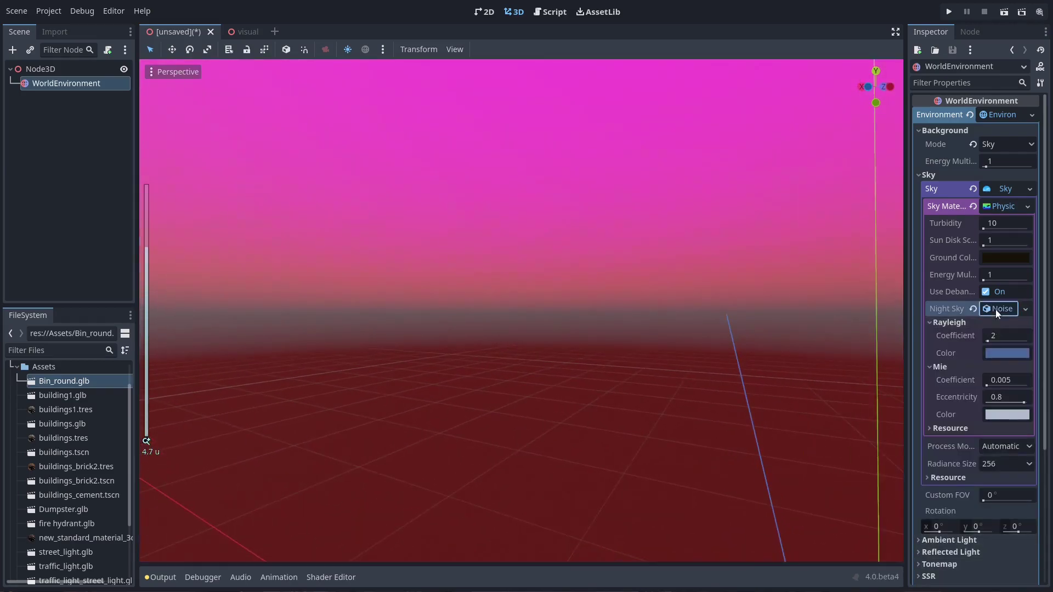
{"action": "left_click", "coordinate": [995, 310]}
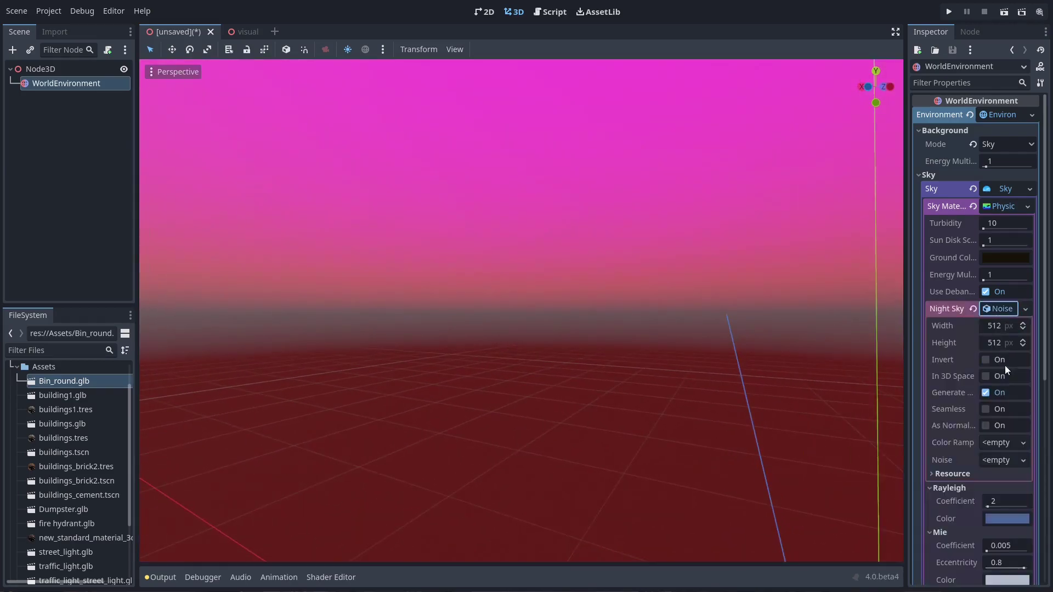
{"action": "left_click", "coordinate": [988, 446]}
{"action": "left_click", "coordinate": [997, 460]}
Give the noise texture a new FastNoiseLite noise and make it seamless.
{"action": "left_click", "coordinate": [999, 459]}
{"action": "left_click", "coordinate": [1004, 475]}
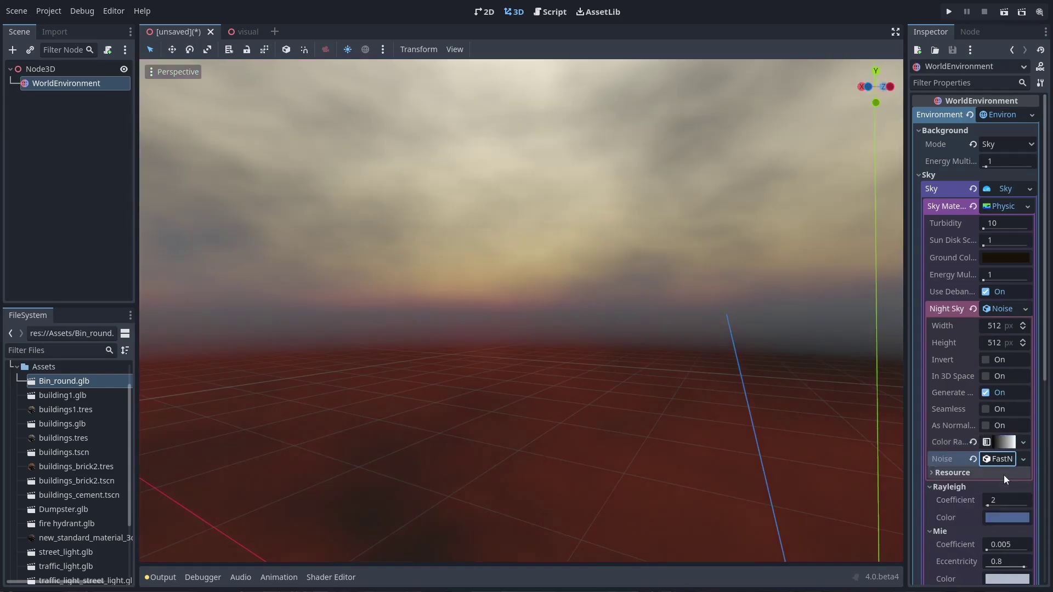
{"action": "scroll", "coordinate": [610, 301], "scroll_direction": "down", "scroll_amount": 2}
{"action": "mouse_move", "coordinate": [611, 301]}
{"action": "middle_mouse_down"}
{"action": "mouse_move", "coordinate": [870, 287]}
{"action": "mouse_move", "coordinate": [210, 287]}
{"action": "mouse_move", "coordinate": [354, 288]}
{"action": "mouse_move", "coordinate": [621, 315]}
{"action": "middle_mouse_up"}
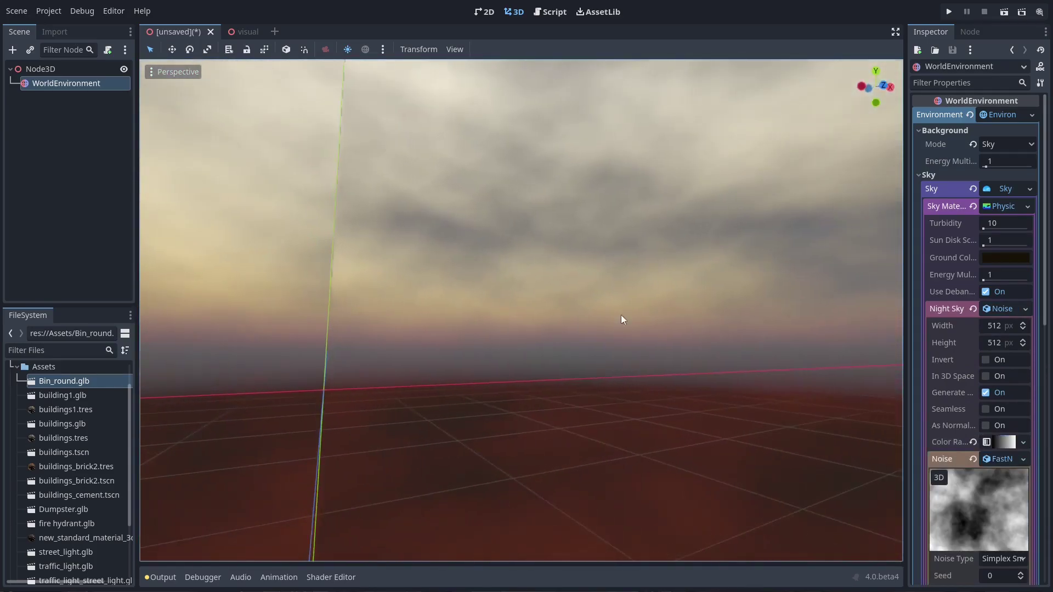
{"action": "mouse_move", "coordinate": [514, 299]}
{"action": "middle_mouse_down"}
{"action": "mouse_move", "coordinate": [470, 307]}
{"action": "mouse_move", "coordinate": [354, 263]}
{"action": "middle_mouse_up"}
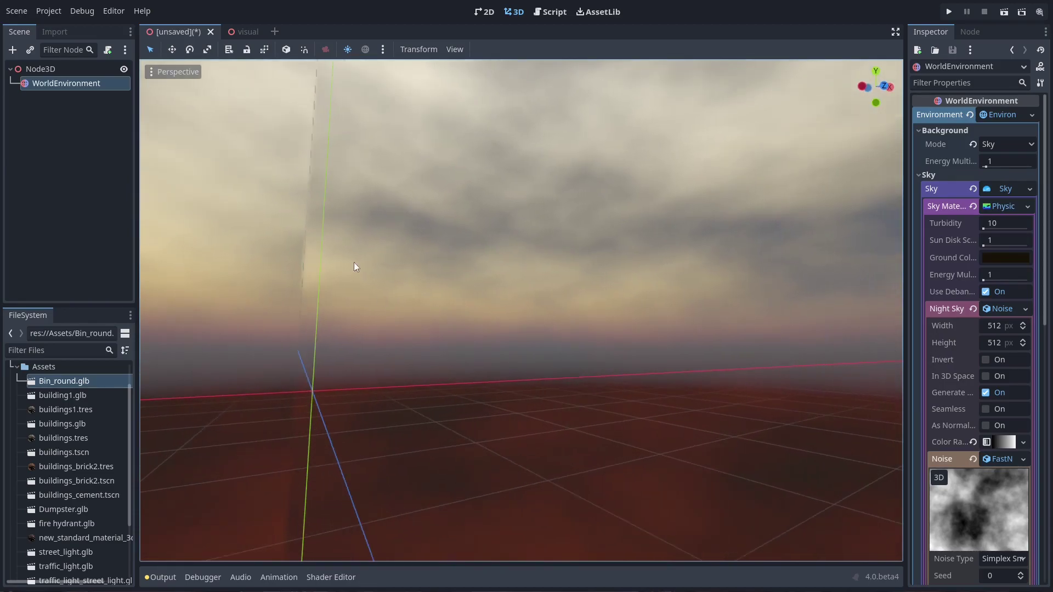
{"action": "left_click", "coordinate": [985, 410]}
{"action": "mouse_move", "coordinate": [876, 391]}
{"action": "middle_mouse_down"}
{"action": "mouse_move", "coordinate": [607, 342]}
{"action": "mouse_move", "coordinate": [451, 343]}
{"action": "mouse_move", "coordinate": [200, 322]}
{"action": "mouse_move", "coordinate": [208, 353]}
{"action": "mouse_move", "coordinate": [459, 368]}
{"action": "mouse_move", "coordinate": [623, 351]}
{"action": "middle_mouse_up"}
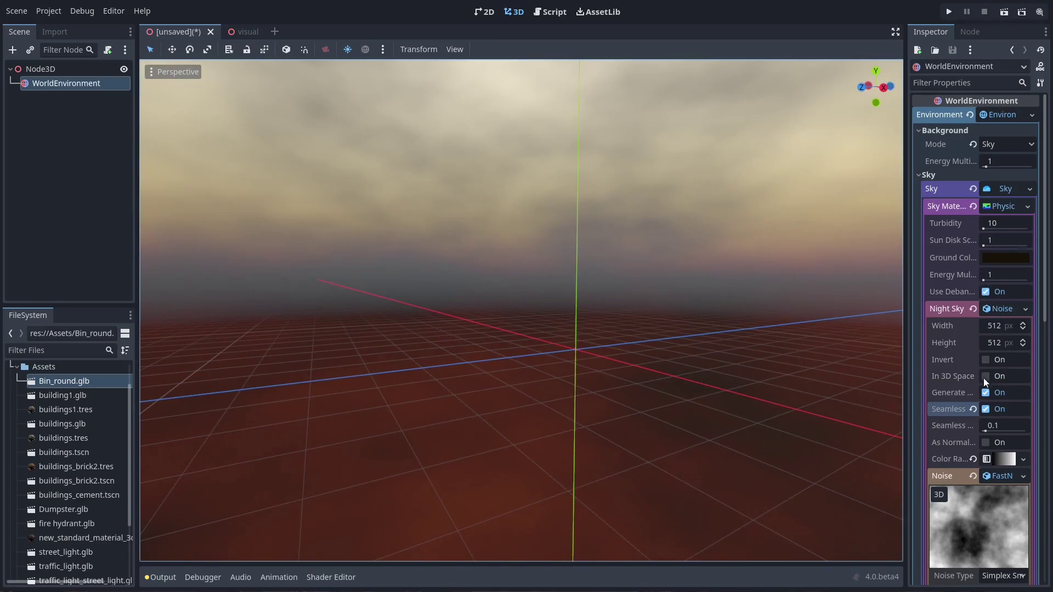
Slide the colour ramp's left stop right to darken the sky, then return it to the start.
{"action": "scroll", "coordinate": [984, 378], "scroll_direction": "down", "scroll_amount": 3}
{"action": "left_click", "coordinate": [995, 338]}
{"action": "scroll", "coordinate": [995, 342], "scroll_direction": "down", "scroll_amount": 2}
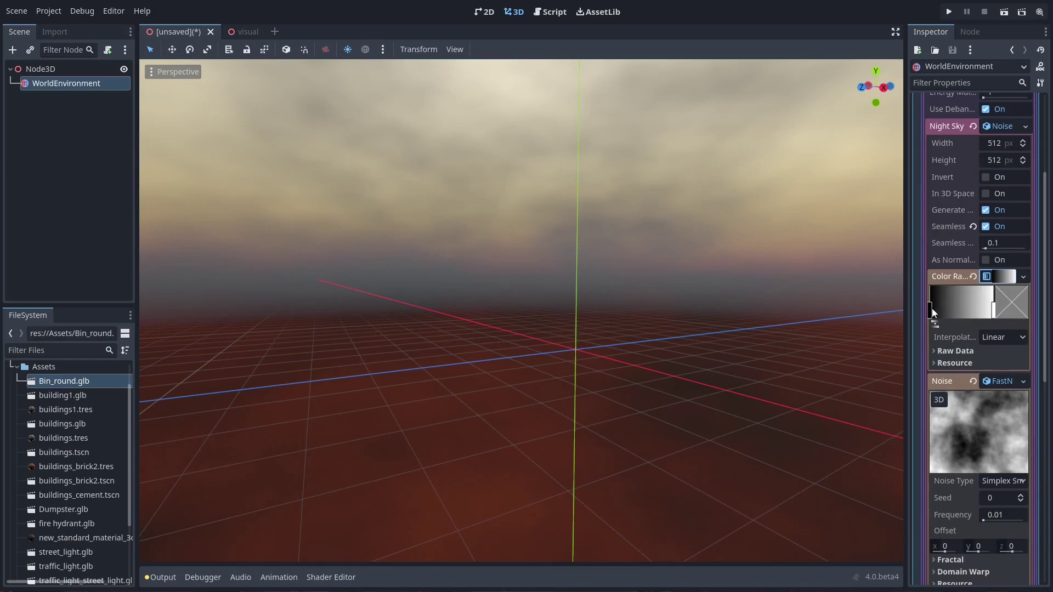
{"action": "left_click_drag", "start_coordinate": [932, 308], "coordinate": [958, 310]}
{"action": "mouse_move", "coordinate": [902, 318]}
{"action": "middle_mouse_down"}
{"action": "mouse_move", "coordinate": [692, 288]}
{"action": "mouse_move", "coordinate": [926, 298]}
{"action": "middle_mouse_up"}
{"action": "left_click_drag", "start_coordinate": [958, 310], "coordinate": [894, 305]}
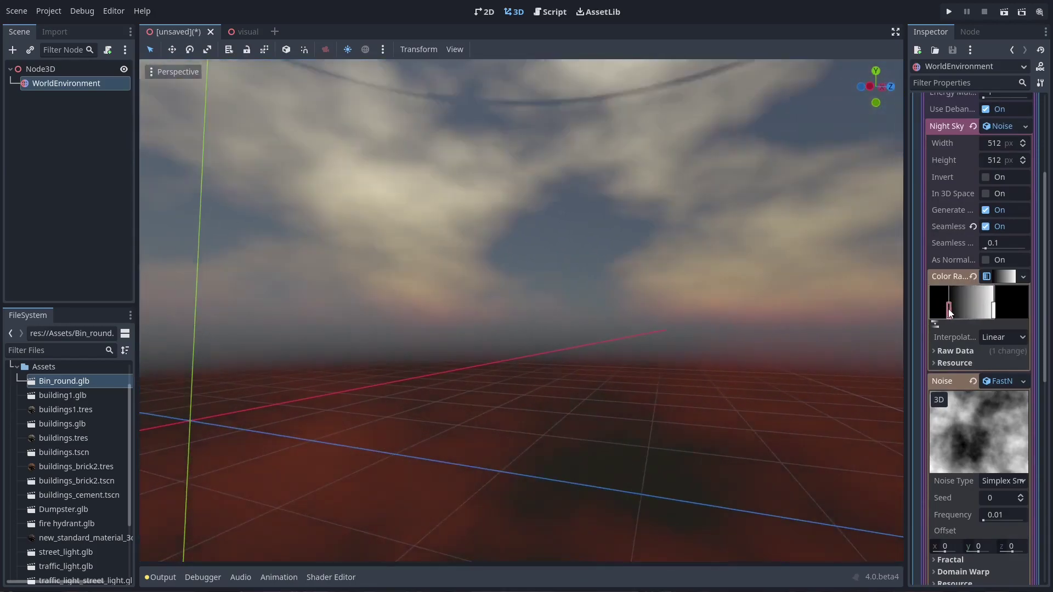
Set the colour ramp interpolation to Constant.
{"action": "left_click", "coordinate": [996, 338]}
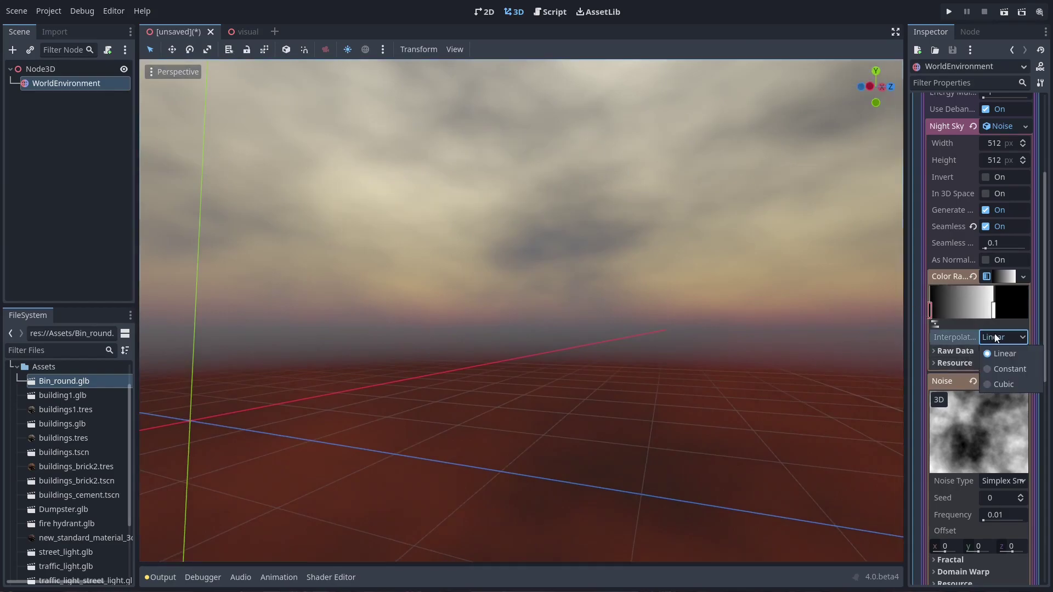
{"action": "left_click", "coordinate": [999, 368]}
{"action": "left_click", "coordinate": [1001, 336]}
{"action": "left_click", "coordinate": [999, 368]}
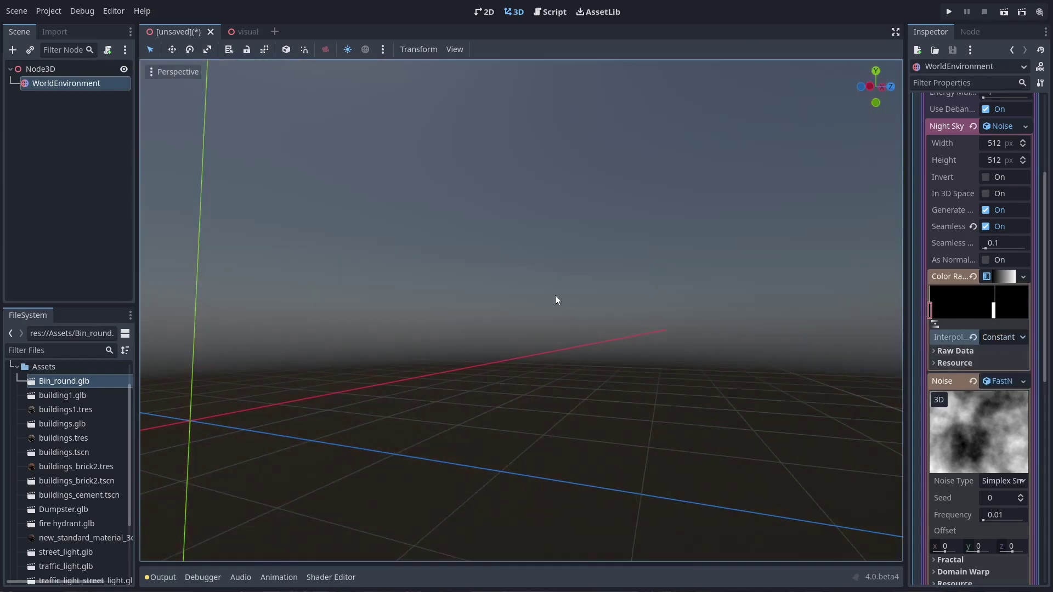
{"action": "mouse_move", "coordinate": [555, 295]}
{"action": "middle_mouse_down"}
{"action": "mouse_move", "coordinate": [337, 209]}
{"action": "mouse_move", "coordinate": [486, 278]}
{"action": "middle_mouse_up"}
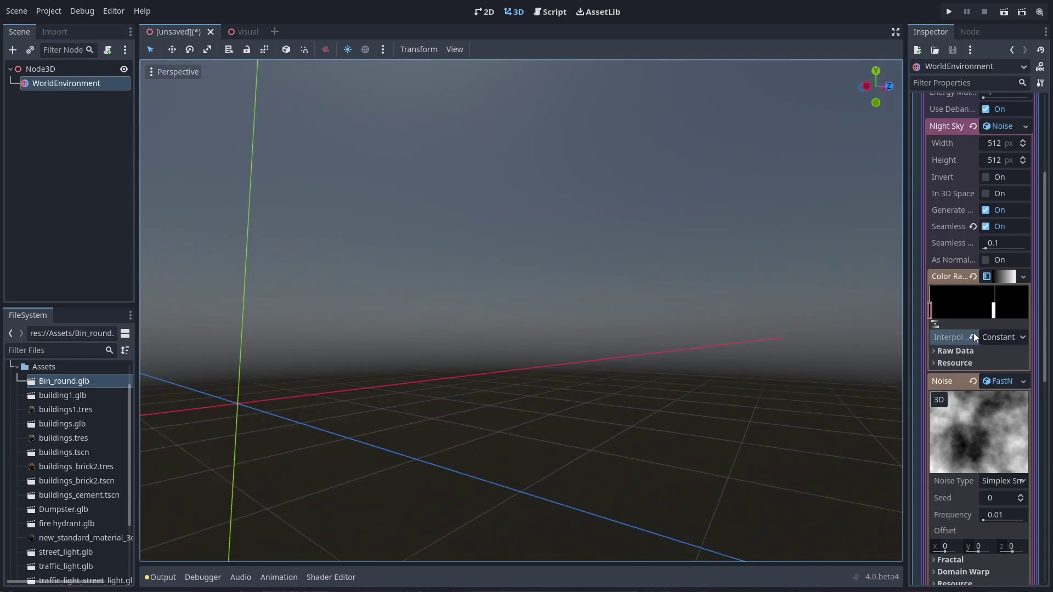
Return the colour ramp to Linear interpolation and raise the noise seed to 4.
{"action": "left_click", "coordinate": [973, 337]}
{"action": "scroll", "coordinate": [982, 389], "scroll_direction": "down", "scroll_amount": 2}
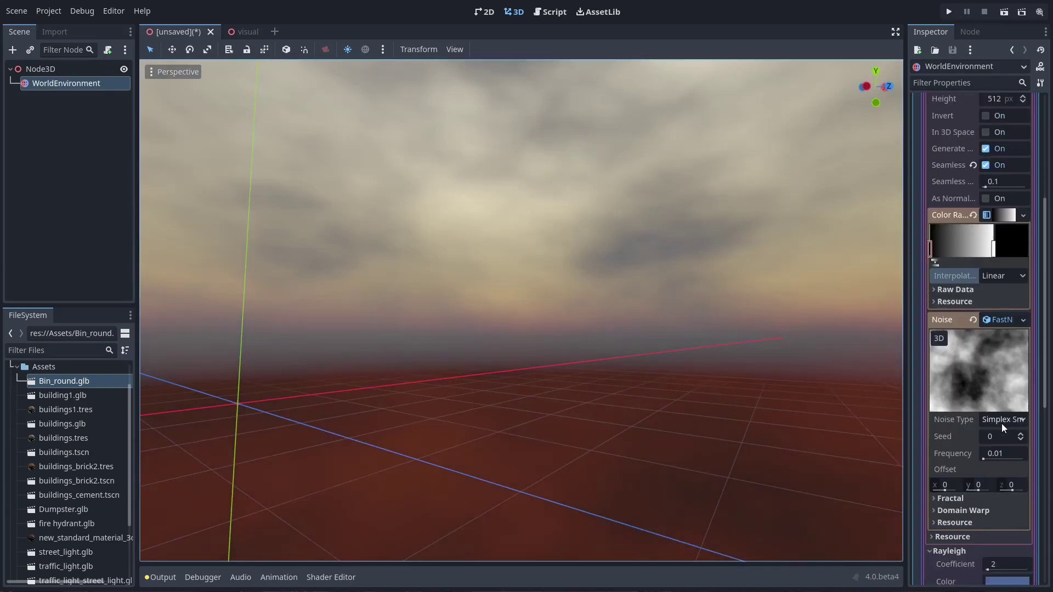
{"action": "left_click", "coordinate": [1002, 423]}
{"action": "left_click", "coordinate": [992, 422]}
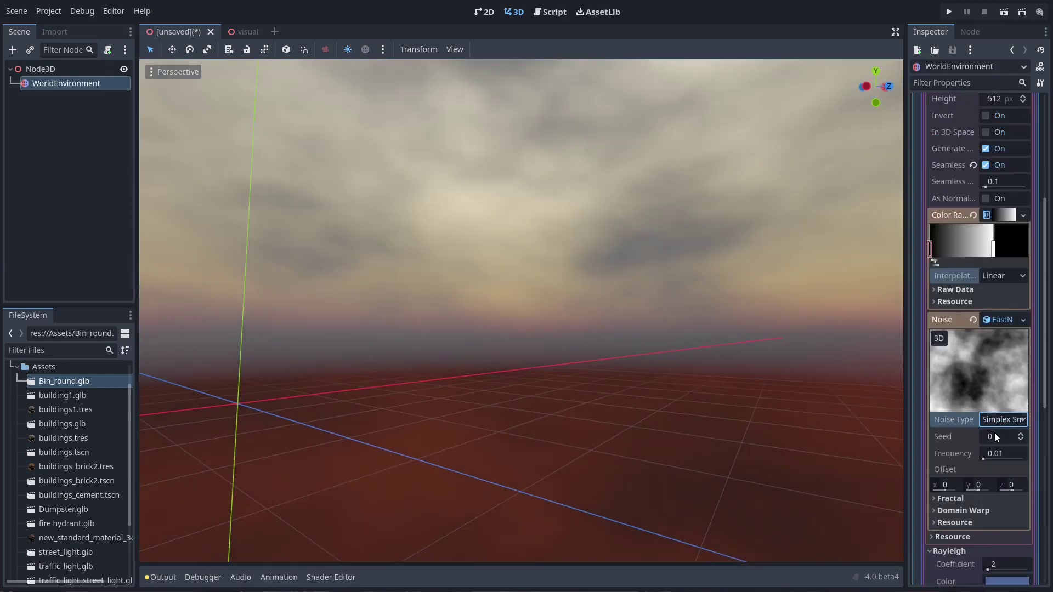
{"action": "left_click", "coordinate": [1021, 434]}
{"action": "left_click", "coordinate": [1021, 434]}
{"action": "left_click", "coordinate": [1020, 433]}
{"action": "left_click", "coordinate": [1021, 434]}
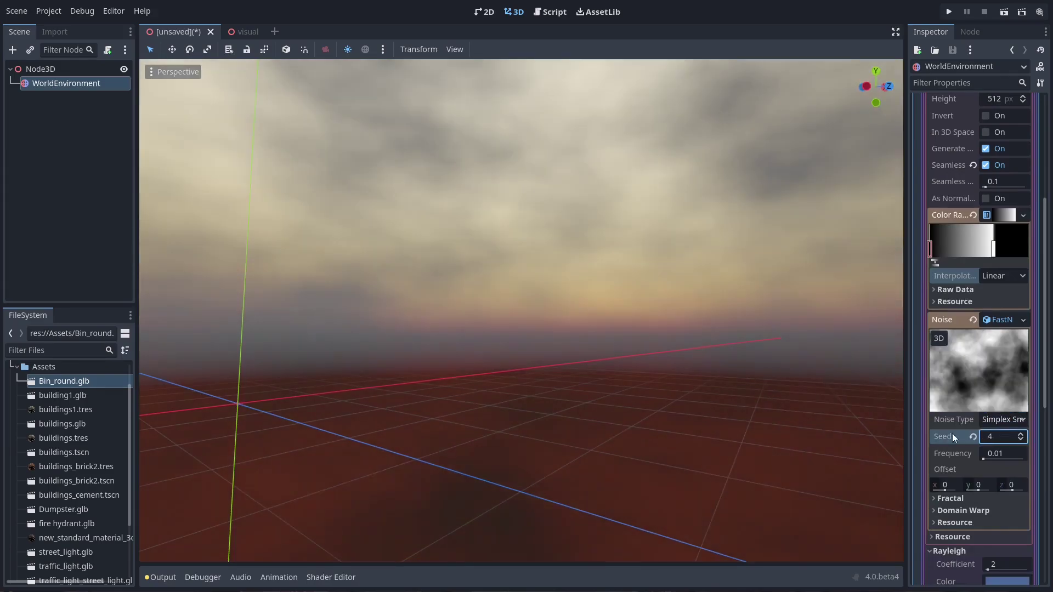
{"action": "mouse_move", "coordinate": [867, 384]}
{"action": "middle_mouse_down"}
{"action": "mouse_move", "coordinate": [748, 361]}
{"action": "mouse_move", "coordinate": [160, 357]}
{"action": "mouse_move", "coordinate": [256, 357]}
{"action": "middle_mouse_up"}
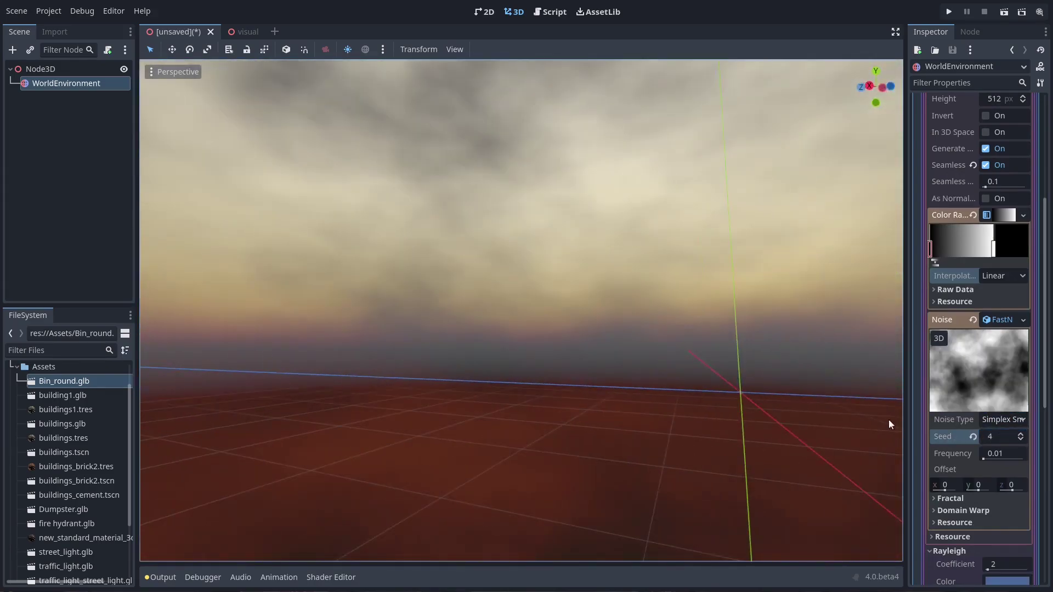
Try Ridged and Ping-Pong fractal types, settle on FBM, and adjust weighted strength.
{"action": "scroll", "coordinate": [960, 448], "scroll_direction": "down", "scroll_amount": 2}
{"action": "left_click", "coordinate": [965, 438]}
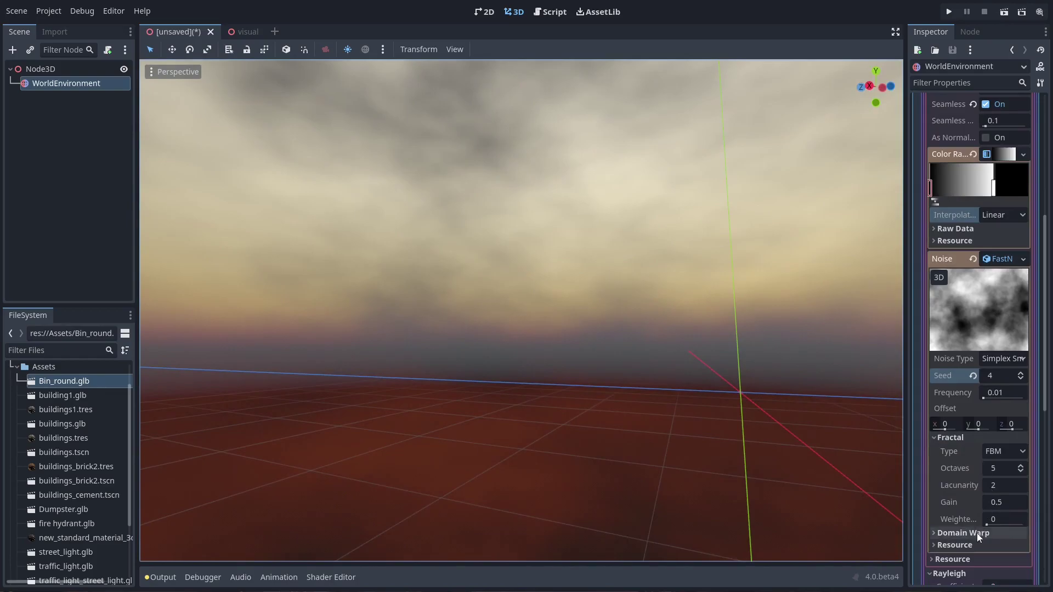
{"action": "left_click", "coordinate": [976, 533]}
{"action": "left_click", "coordinate": [1007, 449]}
{"action": "left_click", "coordinate": [1001, 496]}
{"action": "mouse_move", "coordinate": [795, 384]}
{"action": "middle_mouse_down"}
{"action": "mouse_move", "coordinate": [671, 338]}
{"action": "mouse_move", "coordinate": [699, 311]}
{"action": "mouse_move", "coordinate": [888, 333]}
{"action": "mouse_move", "coordinate": [214, 348]}
{"action": "mouse_move", "coordinate": [340, 376]}
{"action": "middle_mouse_up"}
{"action": "left_click", "coordinate": [997, 453]}
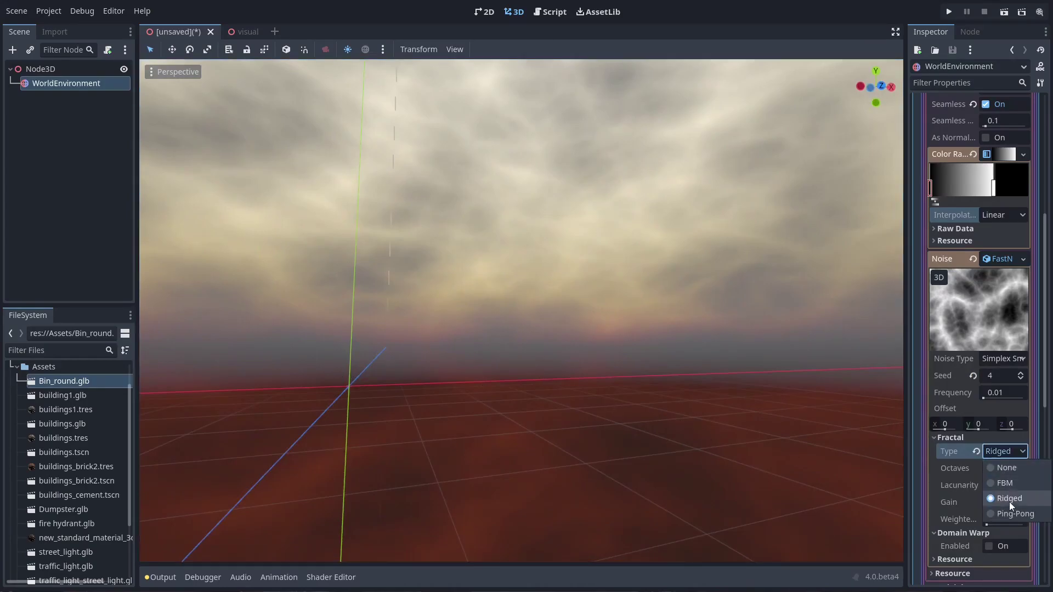
{"action": "left_click", "coordinate": [1008, 511]}
{"action": "middle_click_drag", "start_coordinate": [590, 357], "coordinate": [843, 347]}
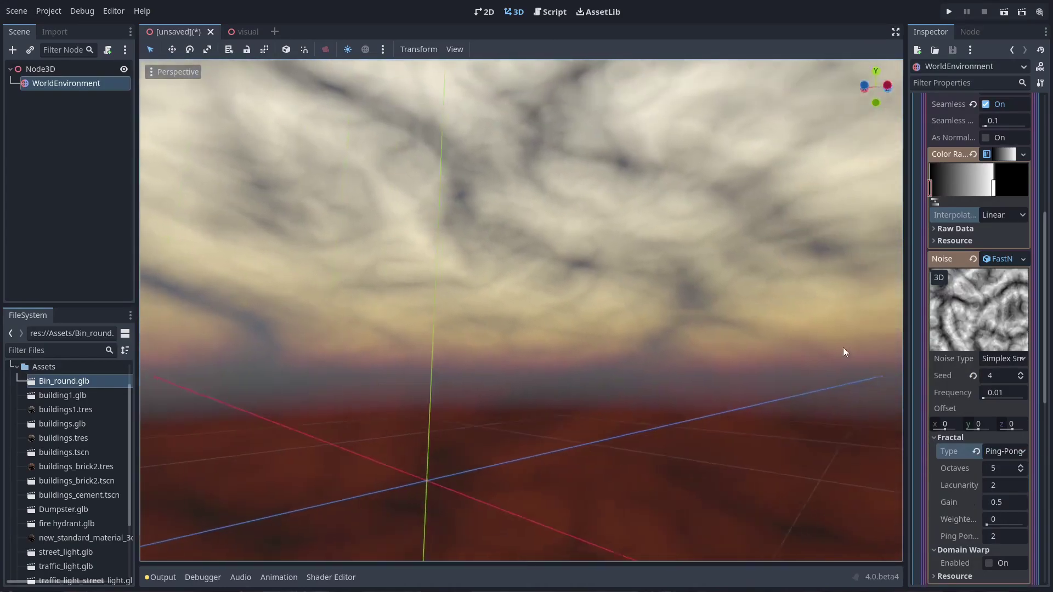
{"action": "left_click", "coordinate": [992, 452]}
{"action": "left_click", "coordinate": [1001, 481]}
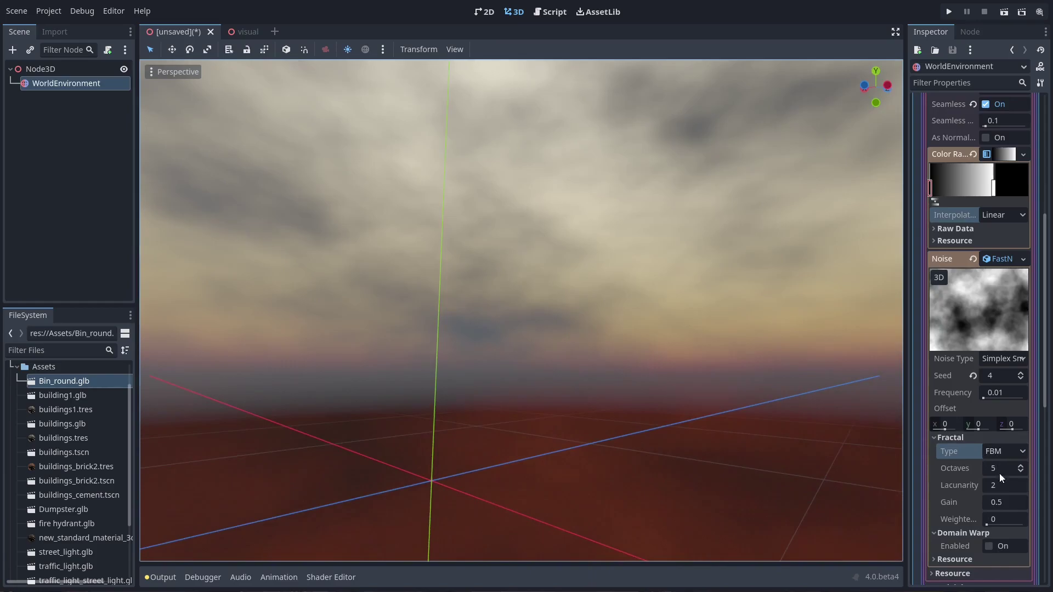
{"action": "left_click_drag", "start_coordinate": [986, 524], "coordinate": [963, 522]}
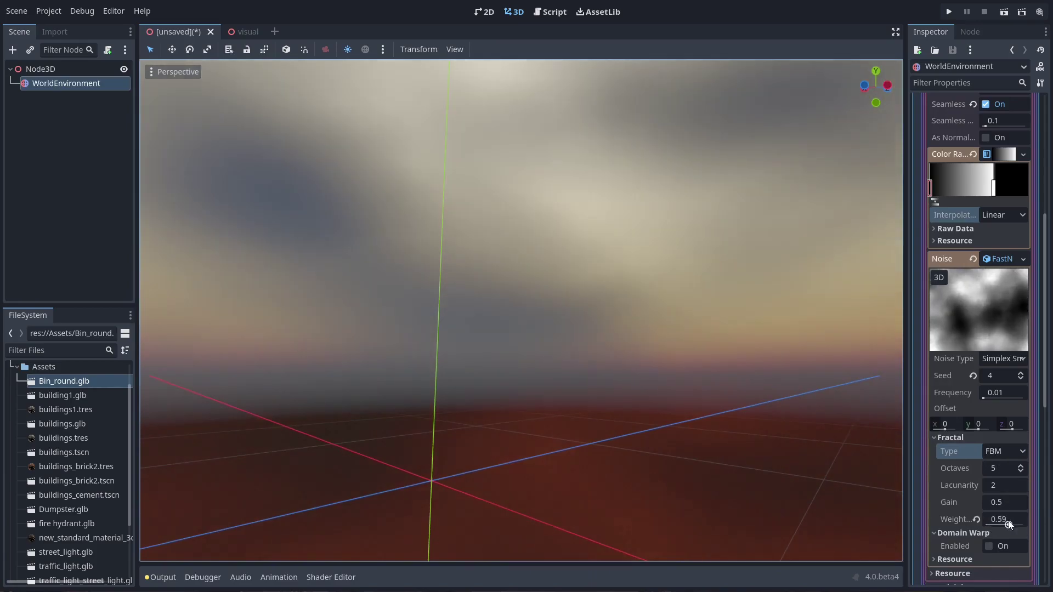
Enable domain warping on the cloud noise and try Simplex Reduced and Basic Grid types.
{"action": "scroll", "coordinate": [1000, 495], "scroll_direction": "down", "scroll_amount": 1}
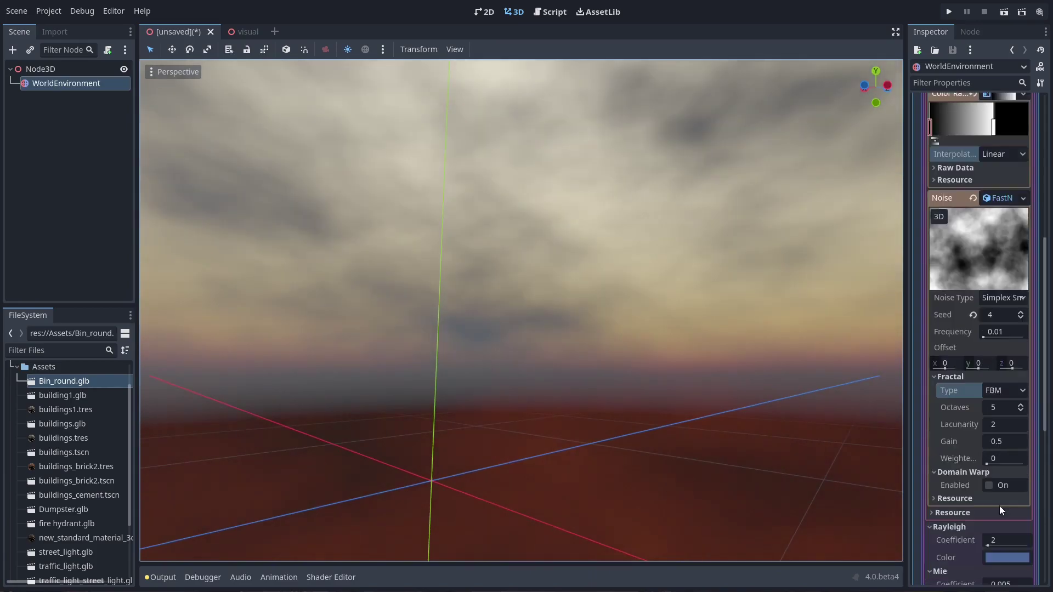
{"action": "left_click", "coordinate": [989, 486]}
{"action": "left_click", "coordinate": [998, 488]}
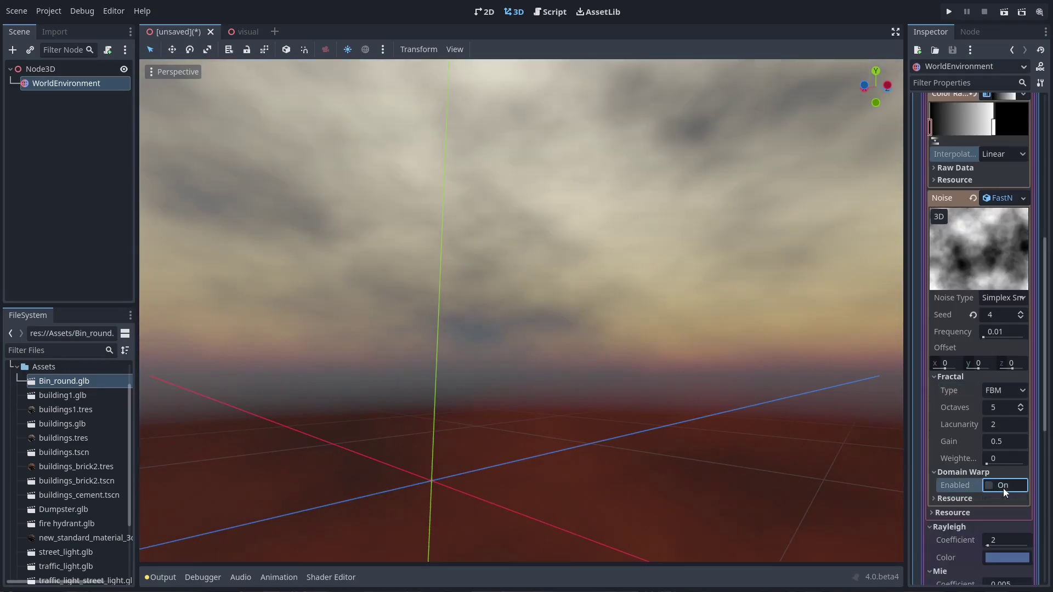
{"action": "left_click", "coordinate": [1002, 488]}
{"action": "left_click", "coordinate": [1005, 502]}
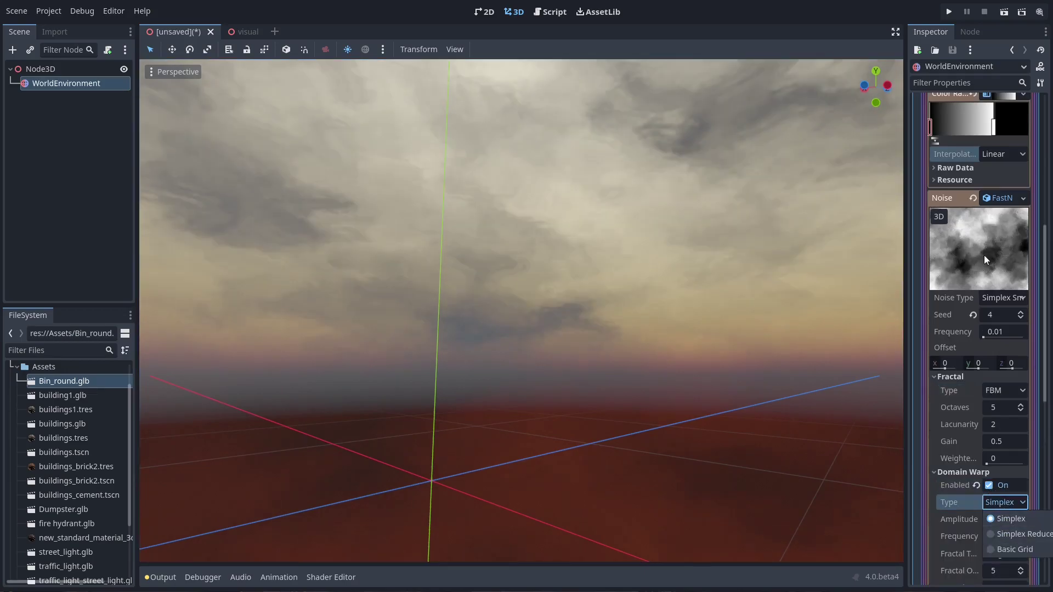
{"action": "left_click", "coordinate": [1011, 534]}
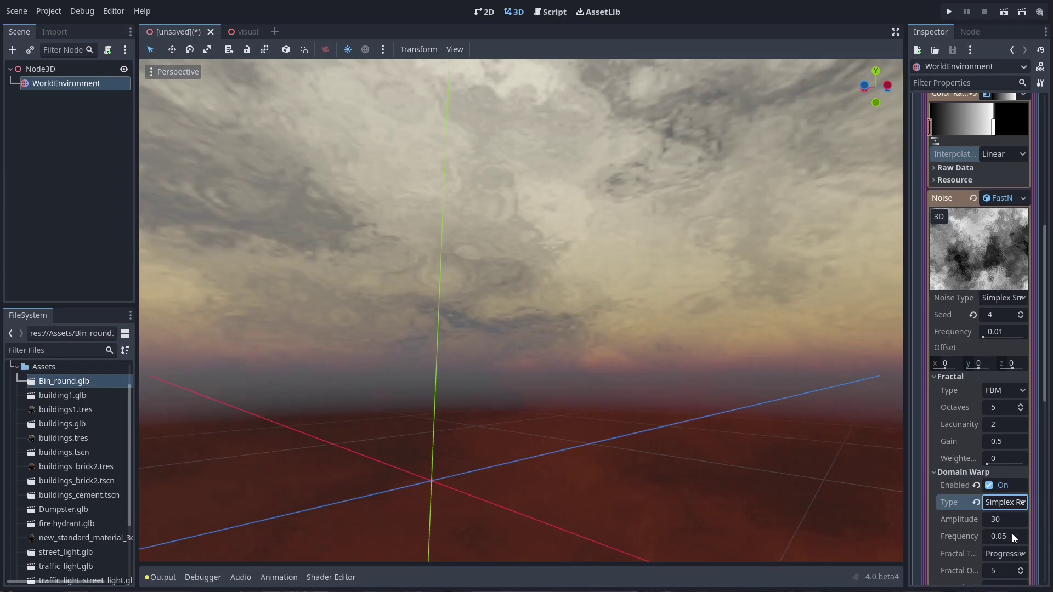
{"action": "left_click", "coordinate": [1002, 504]}
{"action": "left_click", "coordinate": [1015, 545]}
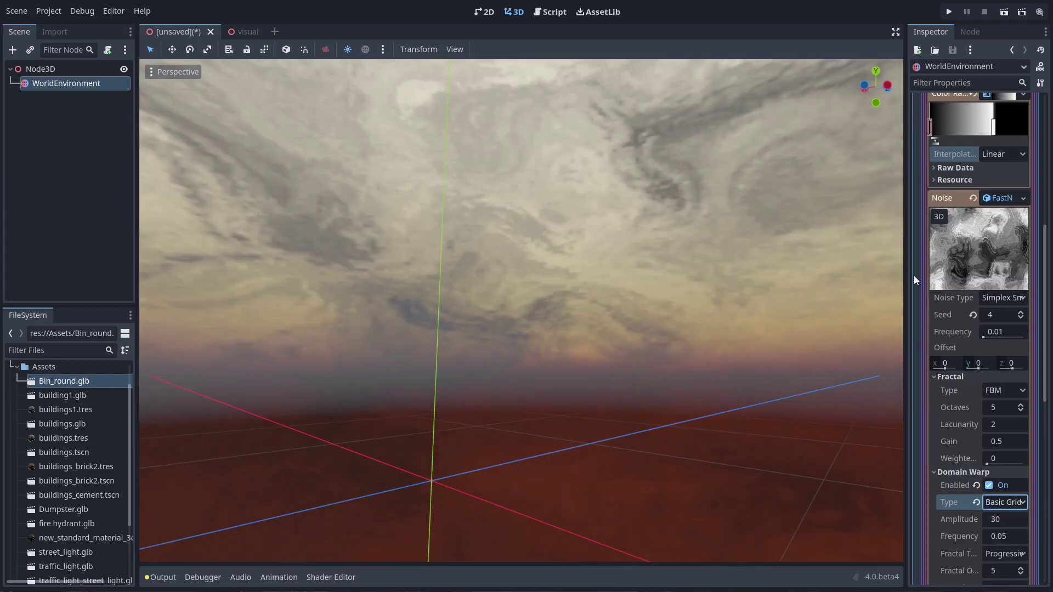
Widen the property panel and set the domain warp type to Simplex Reduced.
{"action": "left_click_drag", "start_coordinate": [905, 119], "coordinate": [837, 133]}
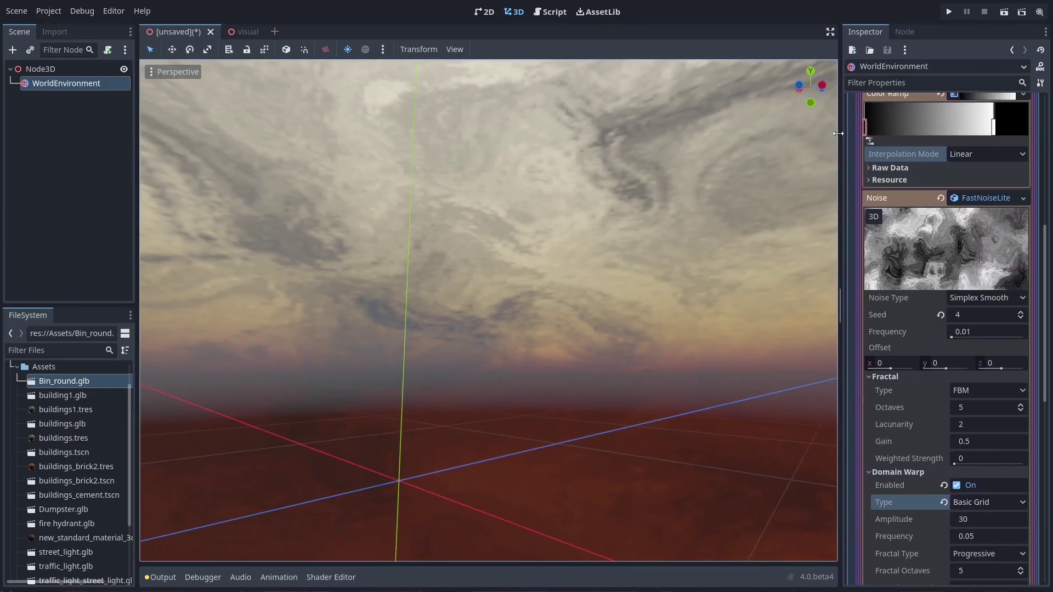
{"action": "left_click", "coordinate": [979, 502]}
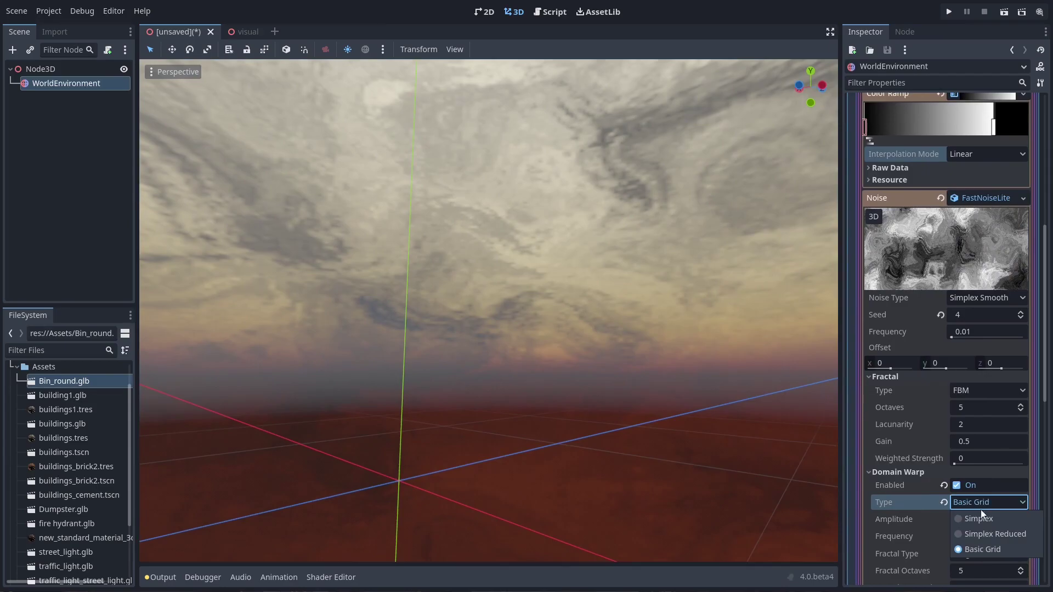
{"action": "left_click", "coordinate": [986, 535]}
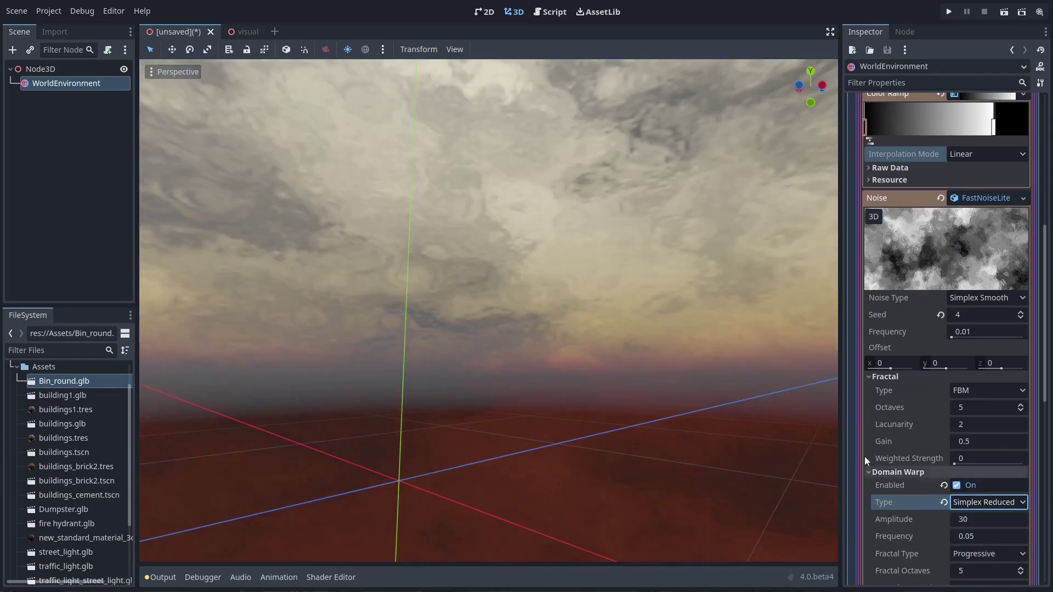
{"action": "mouse_move", "coordinate": [795, 406]}
{"action": "middle_mouse_down"}
{"action": "mouse_move", "coordinate": [727, 357]}
{"action": "mouse_move", "coordinate": [788, 335]}
{"action": "middle_mouse_up"}
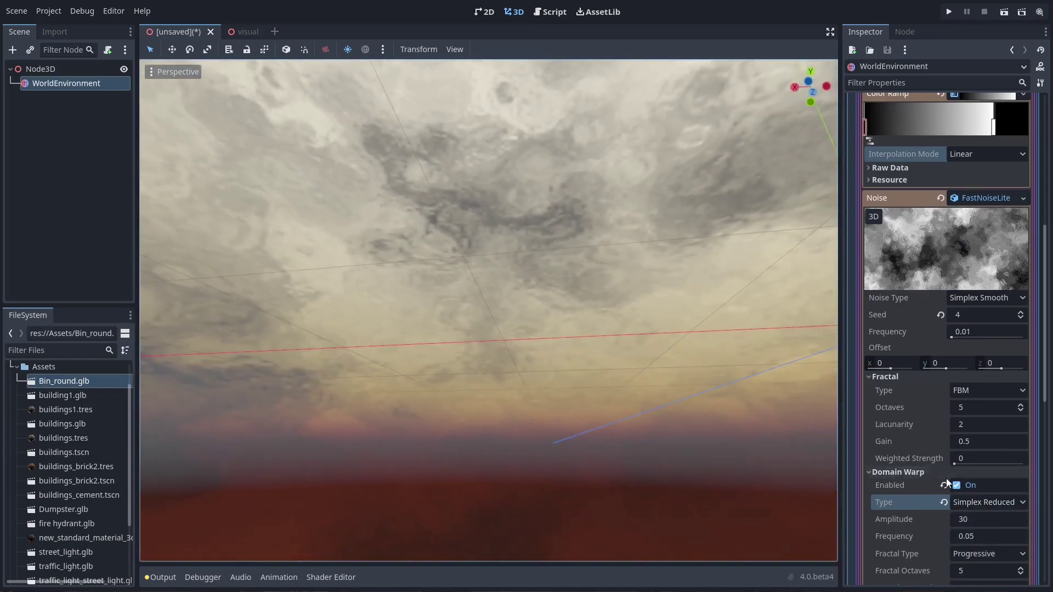
{"action": "scroll", "coordinate": [947, 542], "scroll_direction": "down", "scroll_amount": 1}
{"action": "scroll", "coordinate": [961, 539], "scroll_direction": "down", "scroll_amount": 1}
{"action": "scroll", "coordinate": [961, 538], "scroll_direction": "down", "scroll_amount": 1}
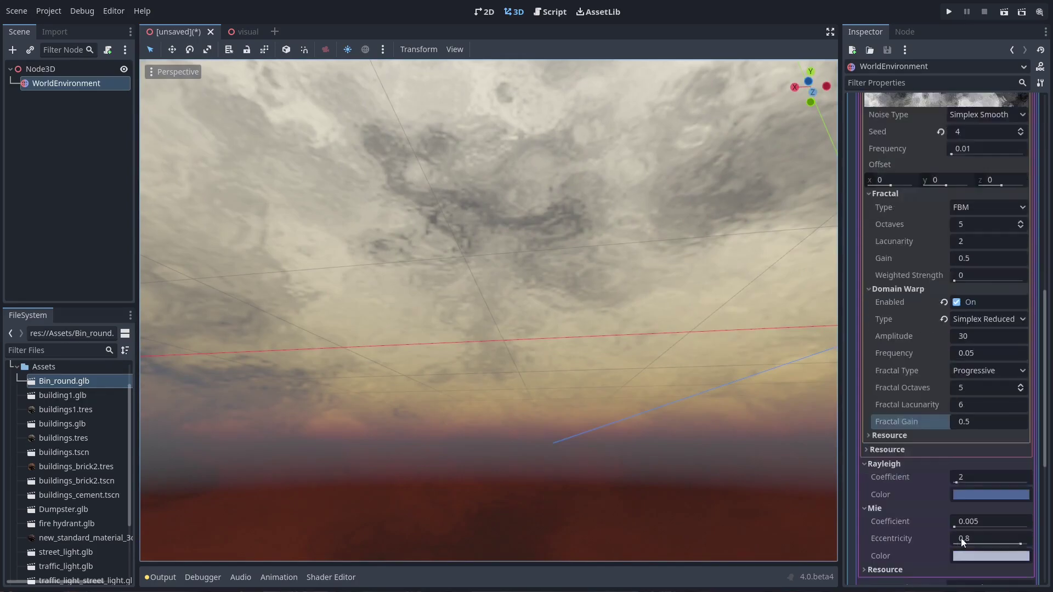
{"action": "scroll", "coordinate": [960, 538], "scroll_direction": "down", "scroll_amount": 1}
Turn off domain warp, push the Rayleigh coefficient up to about 10, then settle at 1.2.
{"action": "left_click", "coordinate": [956, 241]}
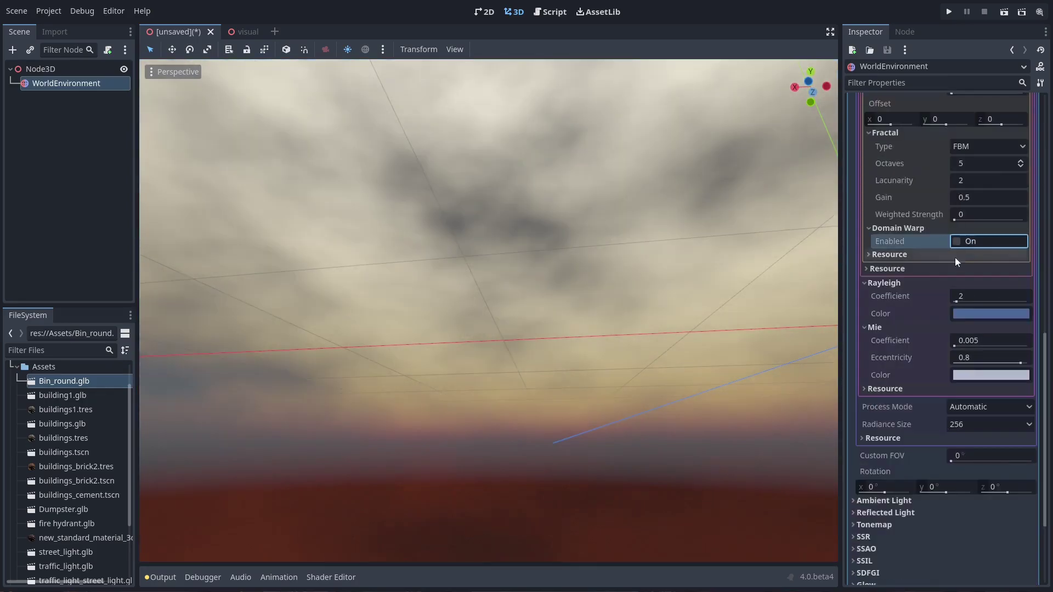
{"action": "left_click_drag", "start_coordinate": [958, 301], "coordinate": [962, 301]}
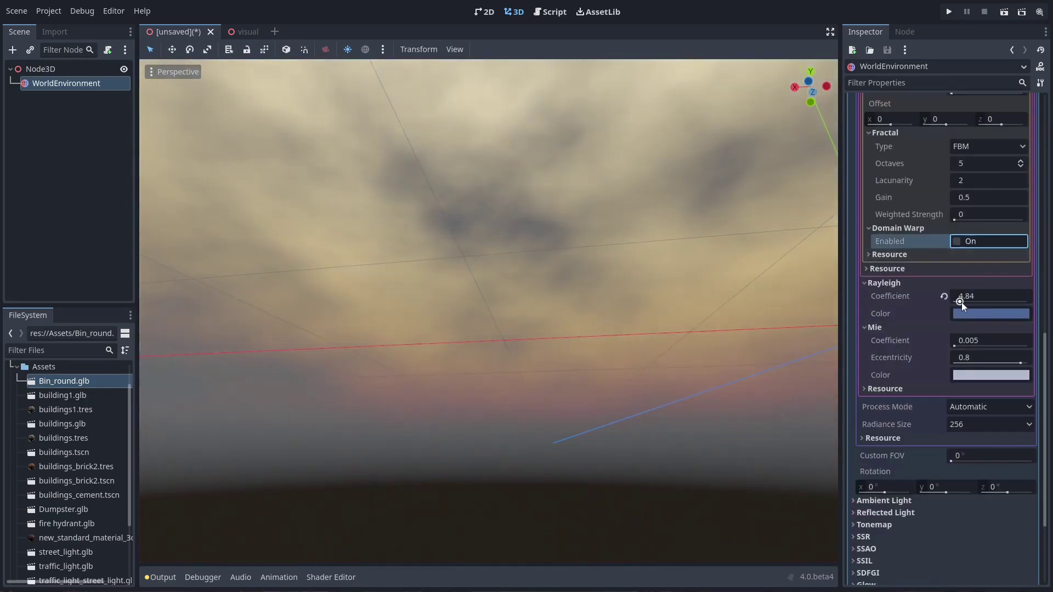
{"action": "middle_click_drag", "start_coordinate": [767, 329], "coordinate": [731, 354]}
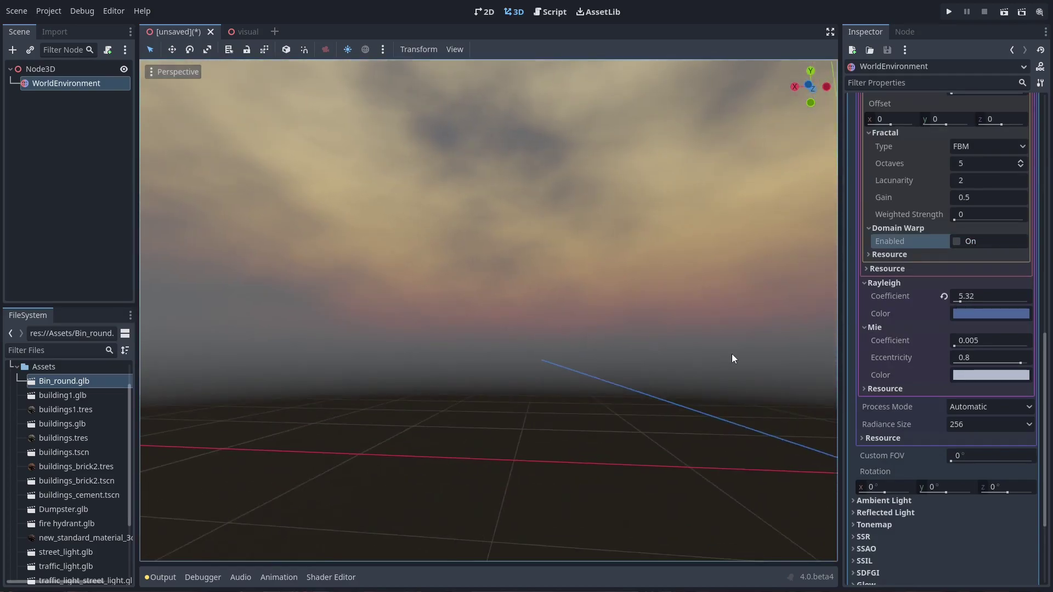
{"action": "left_click_drag", "start_coordinate": [963, 297], "coordinate": [971, 302]}
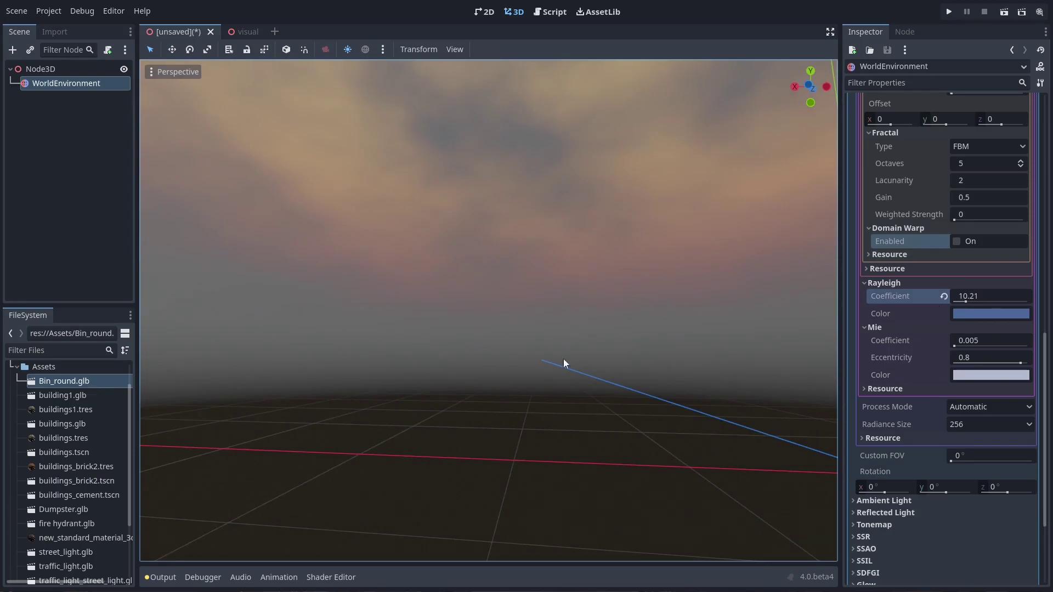
{"action": "left_click_drag", "start_coordinate": [966, 301], "coordinate": [959, 301]}
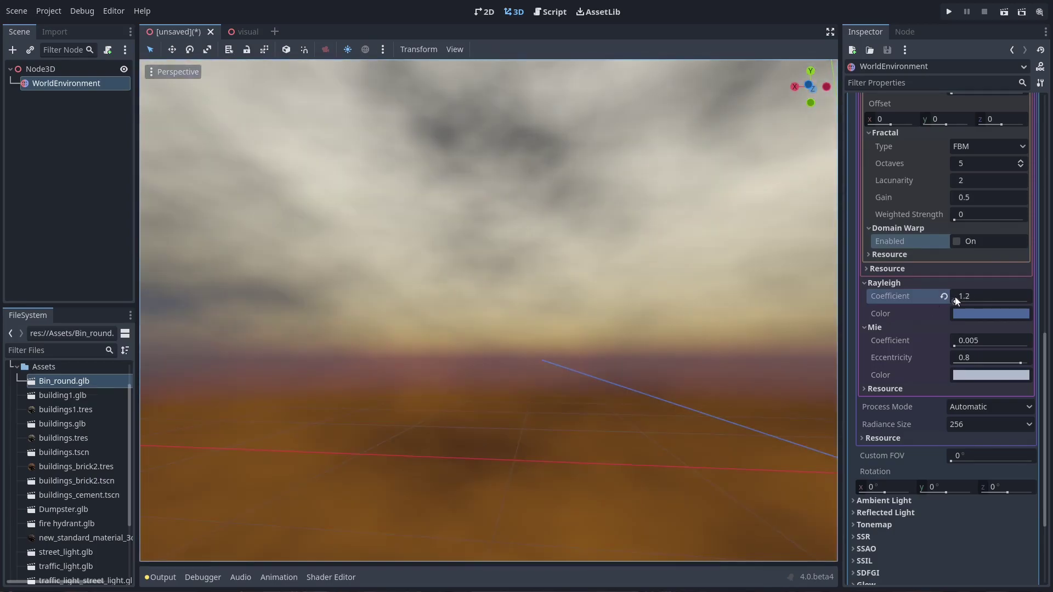
Darken the Rayleigh colour and test Mie eccentricity -0.4 before restoring 0.8.
{"action": "left_click", "coordinate": [969, 311]}
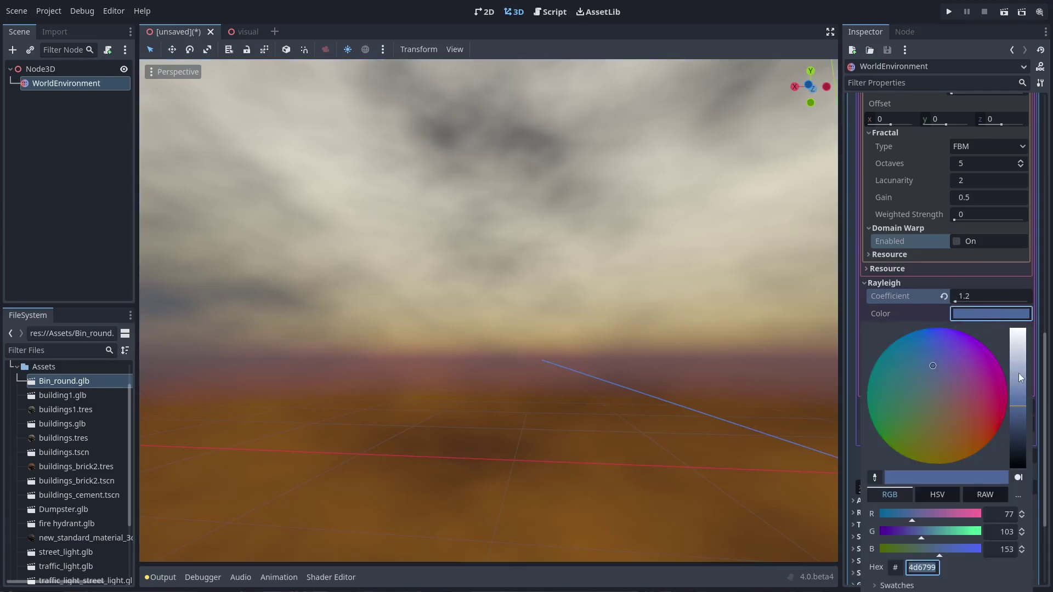
{"action": "mouse_move", "coordinate": [1018, 402]}
{"action": "left_mouse_down"}
{"action": "mouse_move", "coordinate": [1020, 416]}
{"action": "mouse_move", "coordinate": [1025, 406]}
{"action": "left_mouse_up"}
{"action": "left_click", "coordinate": [906, 309]}
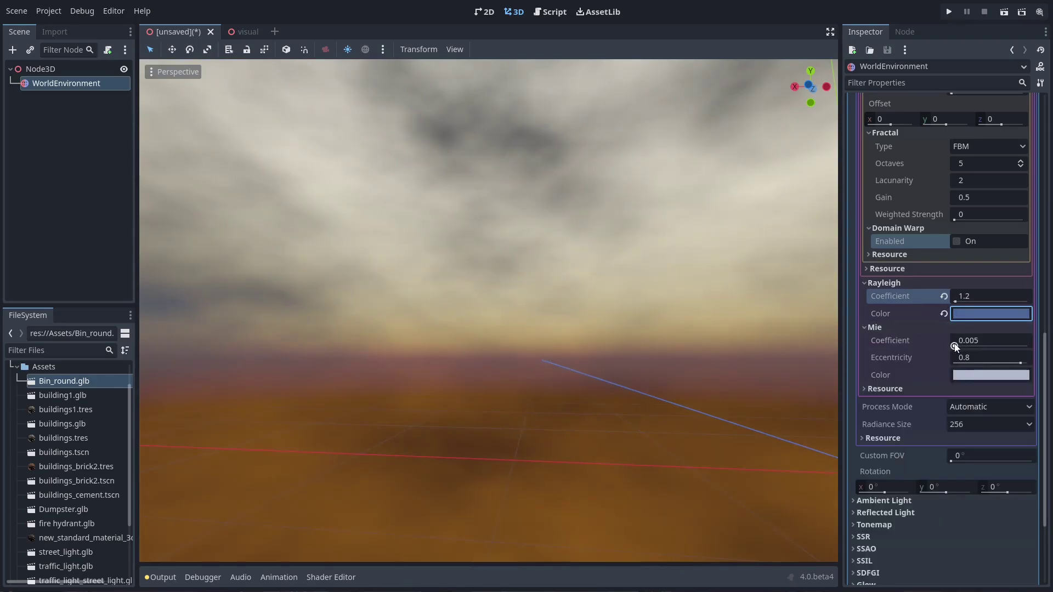
{"action": "left_click_drag", "start_coordinate": [955, 346], "coordinate": [955, 345]}
{"action": "left_click_drag", "start_coordinate": [1019, 364], "coordinate": [975, 361]}
{"action": "left_click", "coordinate": [944, 357]}
Tint the Mie colour a darker lavender blue and nudge the left colour ramp stop.
{"action": "left_click", "coordinate": [975, 376]}
{"action": "left_click_drag", "start_coordinate": [1016, 424], "coordinate": [1021, 422]}
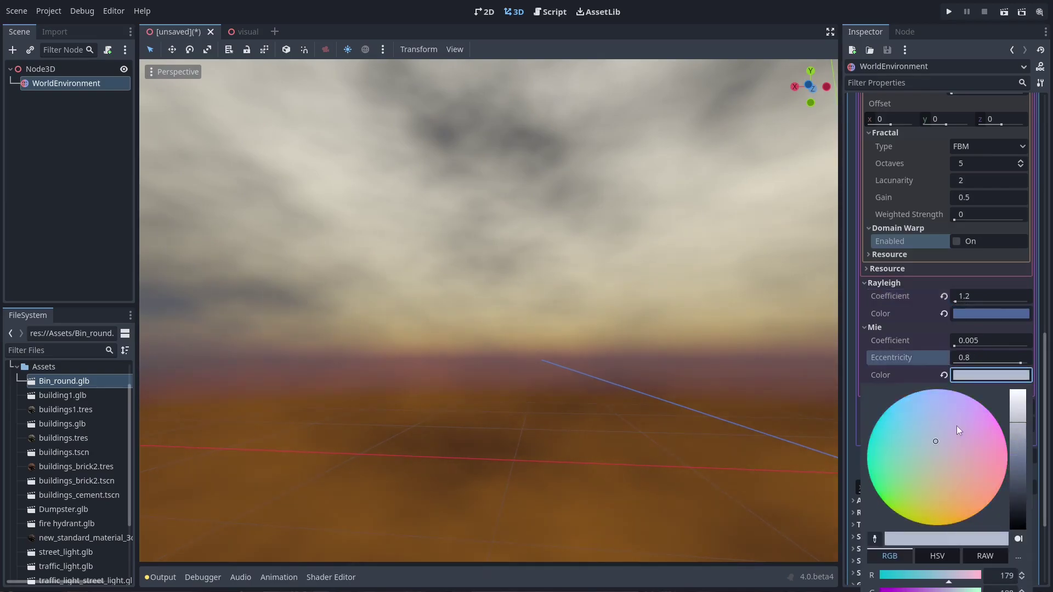
{"action": "left_click_drag", "start_coordinate": [936, 426], "coordinate": [939, 419]}
{"action": "left_click_drag", "start_coordinate": [1017, 423], "coordinate": [1021, 451]}
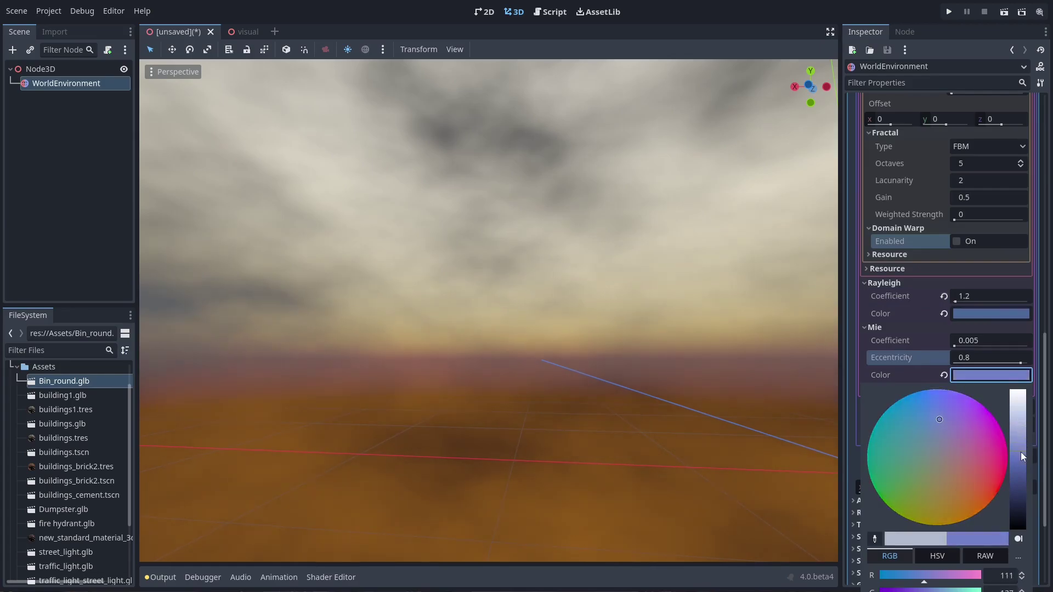
{"action": "left_click", "coordinate": [663, 424]}
{"action": "scroll", "coordinate": [557, 392], "scroll_direction": "up", "scroll_amount": 2}
{"action": "mouse_move", "coordinate": [558, 391]}
{"action": "middle_mouse_down"}
{"action": "mouse_move", "coordinate": [658, 431]}
{"action": "mouse_move", "coordinate": [572, 404]}
{"action": "middle_mouse_up"}
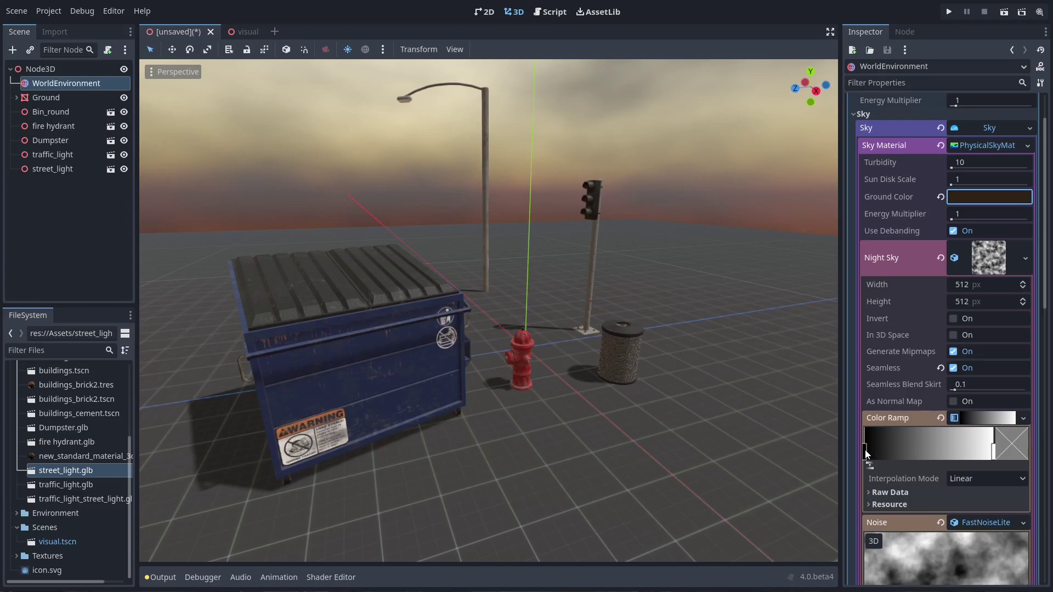
{"action": "left_click_drag", "start_coordinate": [866, 453], "coordinate": [866, 452]}
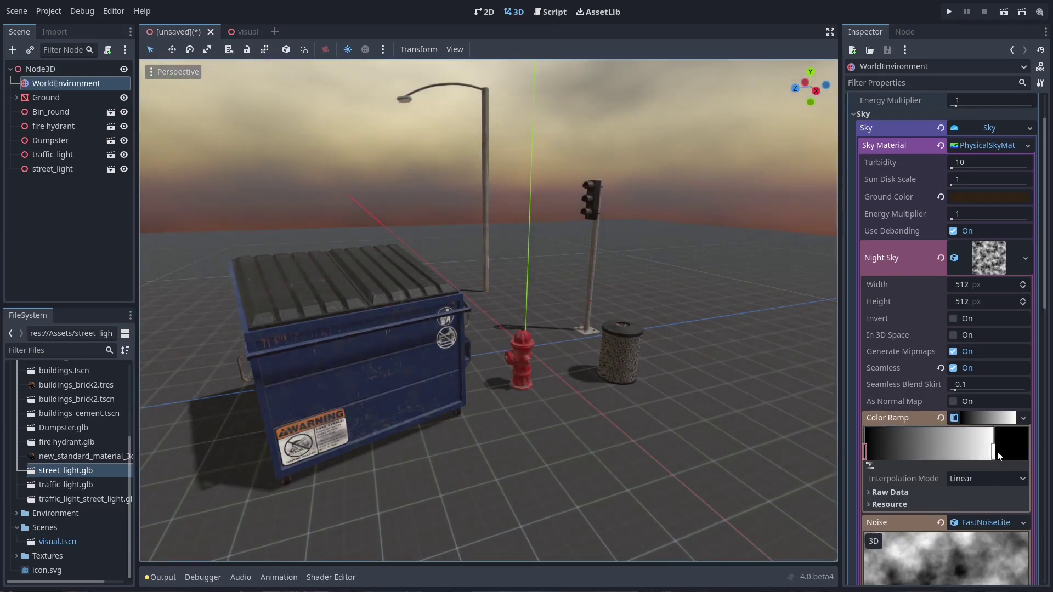
Try moving and adding a grey colour ramp stop, then undo and remove it.
{"action": "left_click_drag", "start_coordinate": [993, 452], "coordinate": [928, 456]}
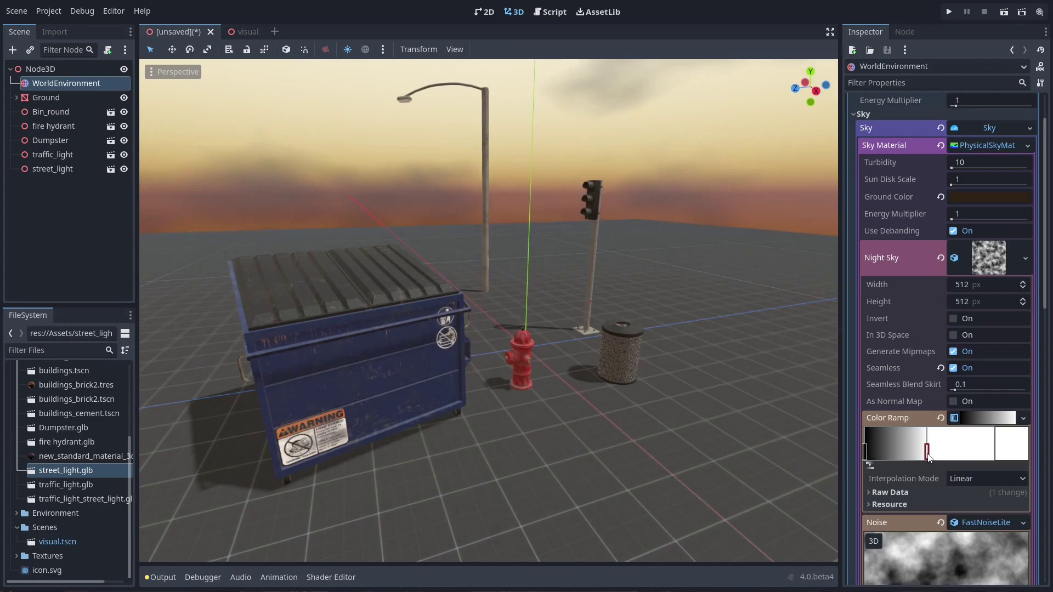
{"action": "key", "text": "ctrl+z"}
{"action": "left_click", "coordinate": [956, 453]}
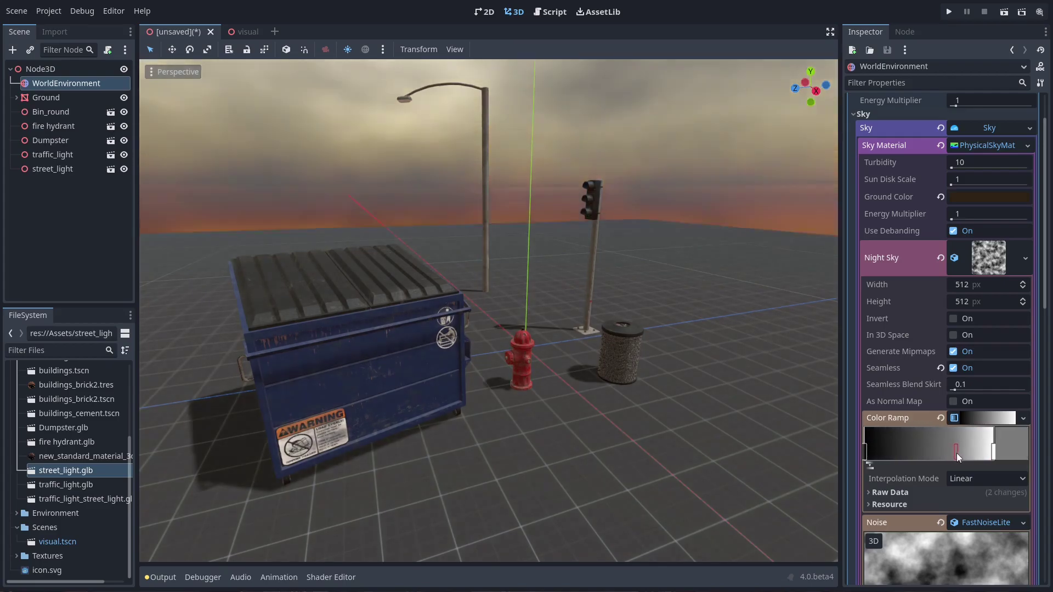
{"action": "left_click_drag", "start_coordinate": [956, 453], "coordinate": [882, 453]}
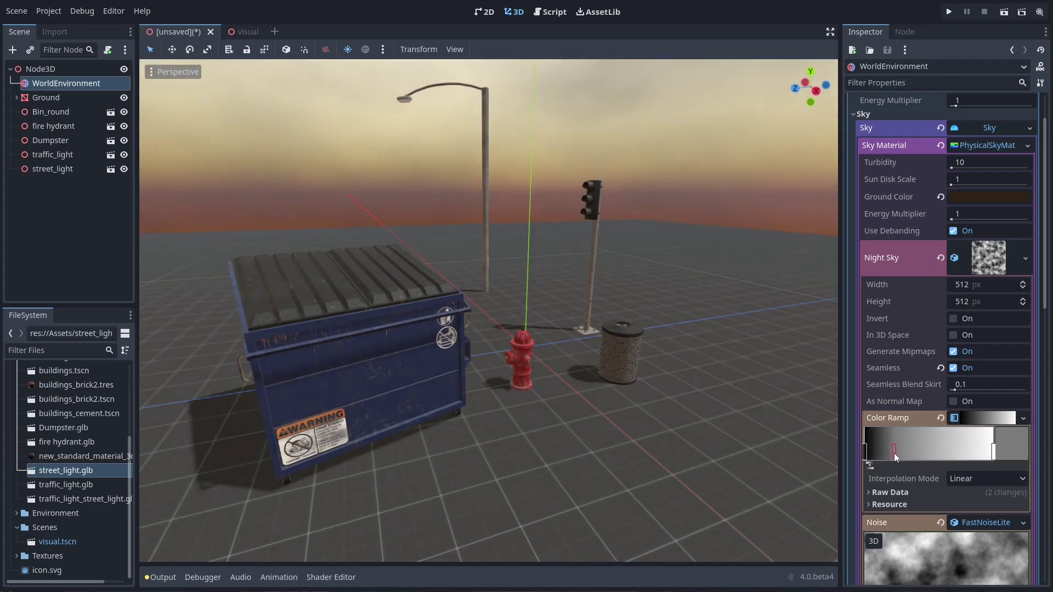
{"action": "right_click", "coordinate": [896, 453]}
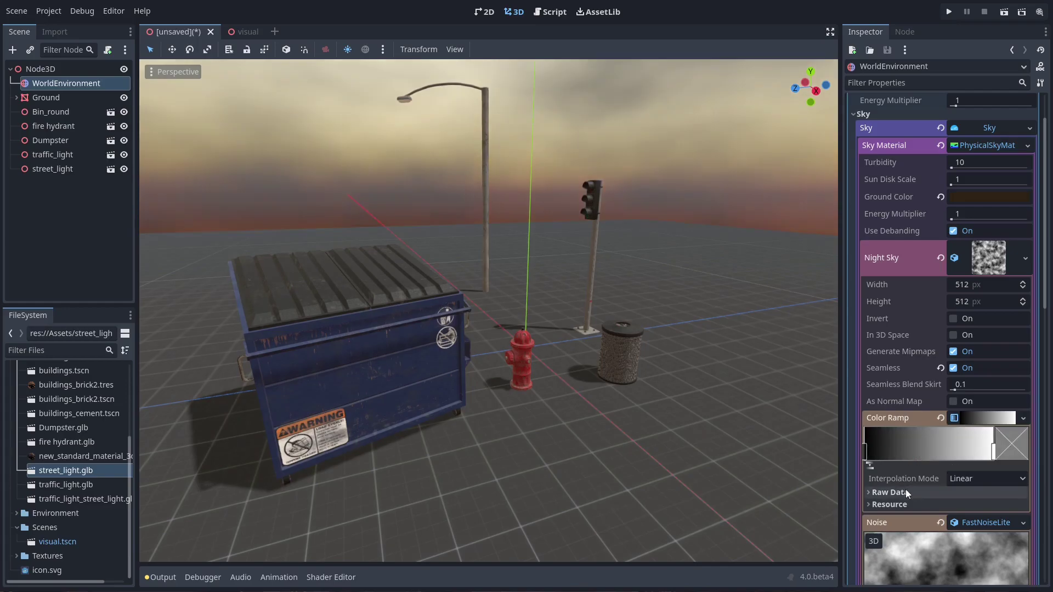
Orbit around the street scene to view the props under the cloudy sky.
{"action": "scroll", "coordinate": [969, 452], "scroll_direction": "down", "scroll_amount": 2}
{"action": "scroll", "coordinate": [998, 423], "scroll_direction": "down", "scroll_amount": 2}
{"action": "scroll", "coordinate": [985, 426], "scroll_direction": "down", "scroll_amount": 4}
{"action": "scroll", "coordinate": [975, 314], "scroll_direction": "down", "scroll_amount": 2}
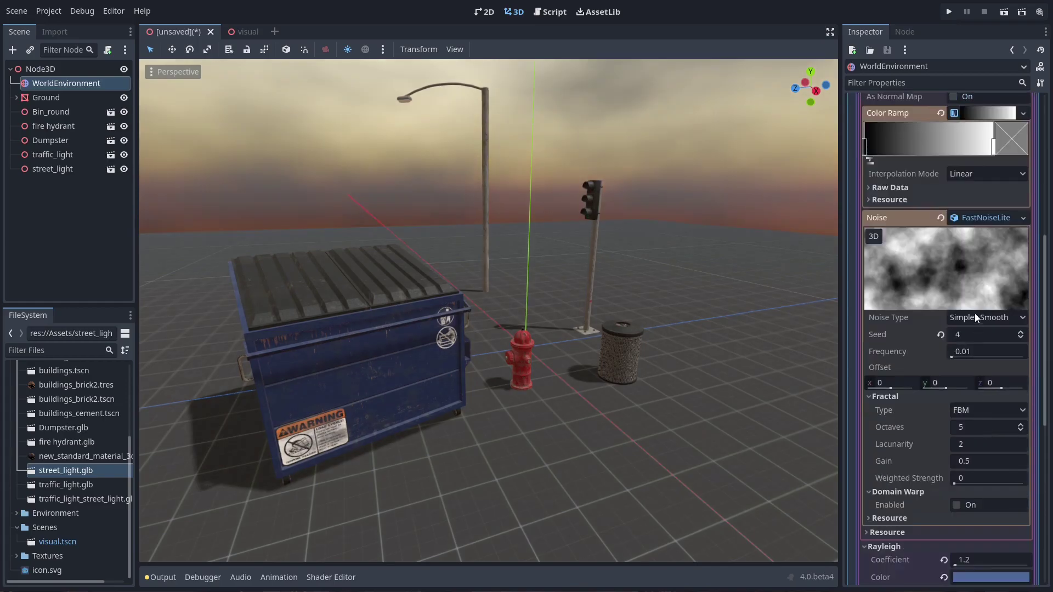
{"action": "scroll", "coordinate": [686, 345], "scroll_direction": "down", "scroll_amount": 5}
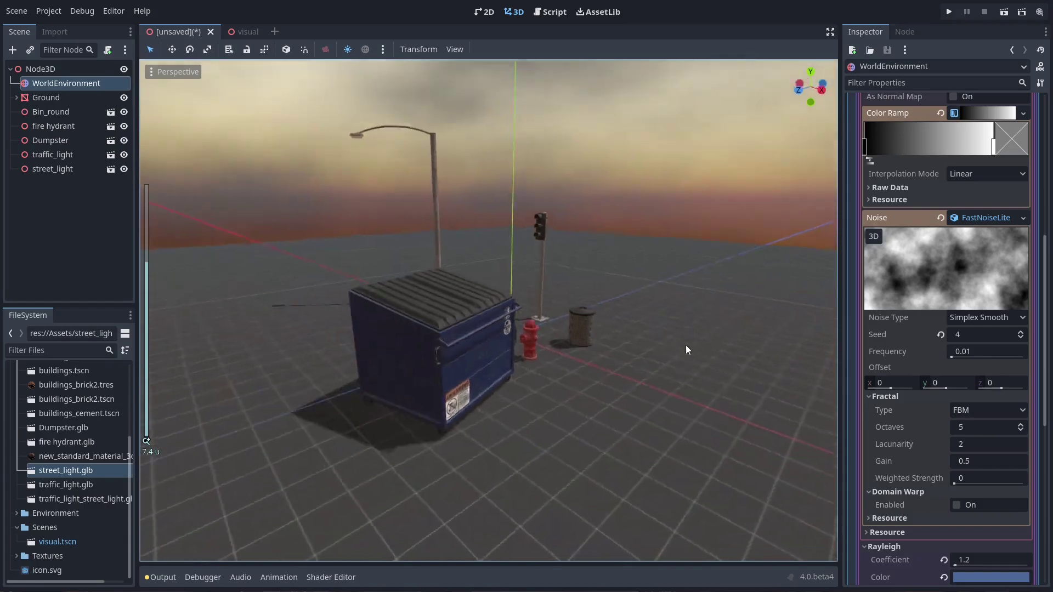
{"action": "middle_click_drag", "start_coordinate": [596, 370], "coordinate": [356, 360]}
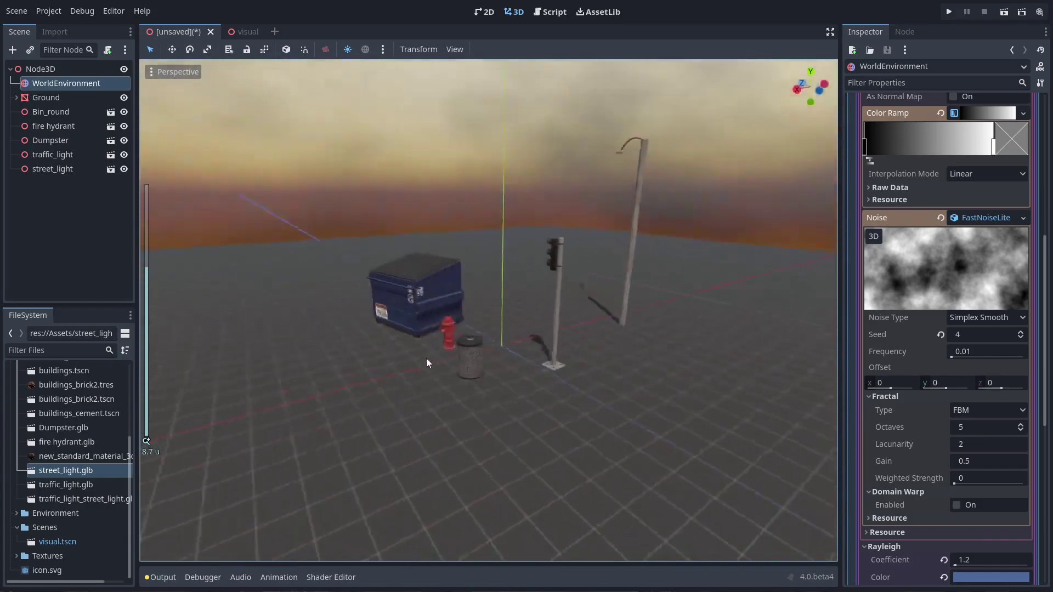